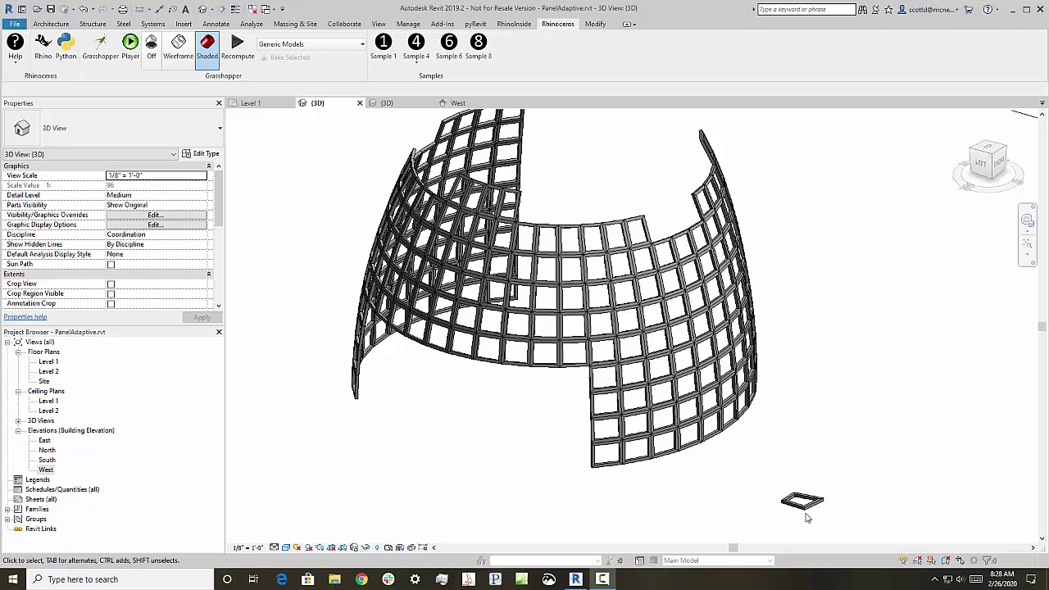
Select the loose Frame-Panel beside the shell and switch to the Frame-Panel.rfa 3D view
scroll(808, 501, up, 5)
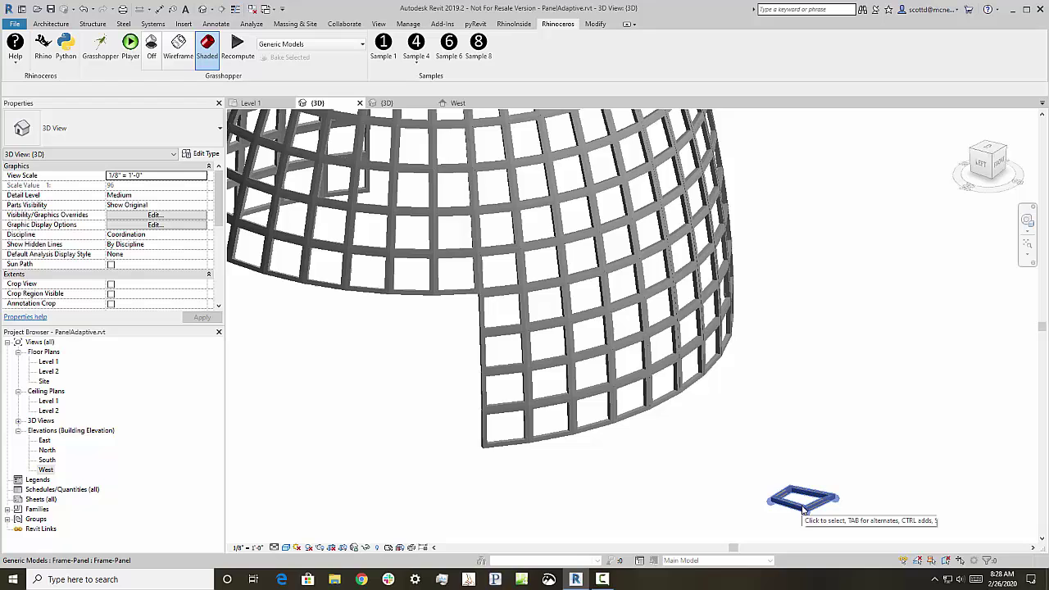
scroll(804, 508, up, 6)
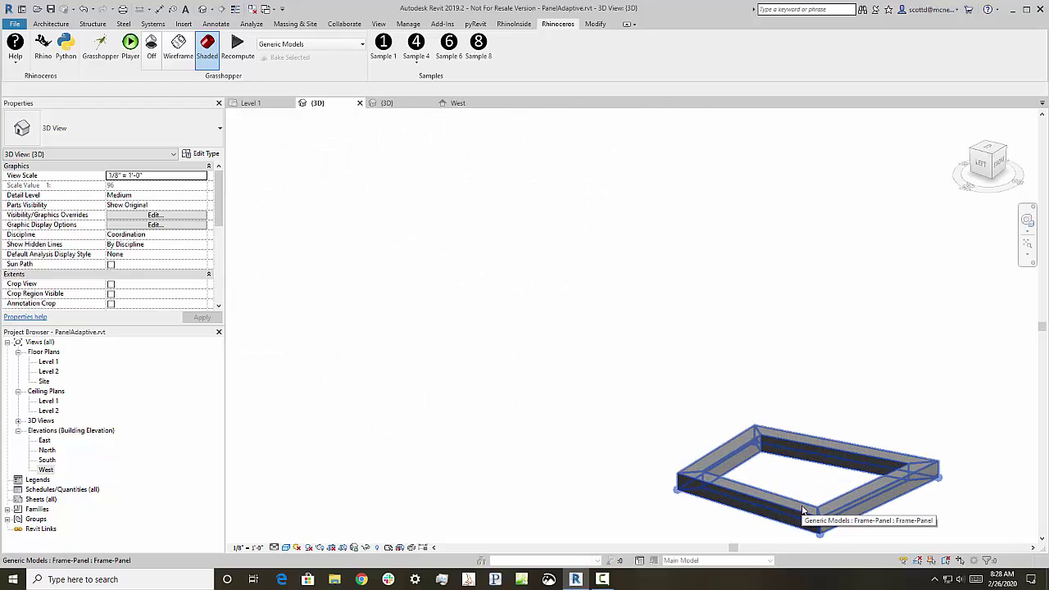
scroll(808, 509, down, 3)
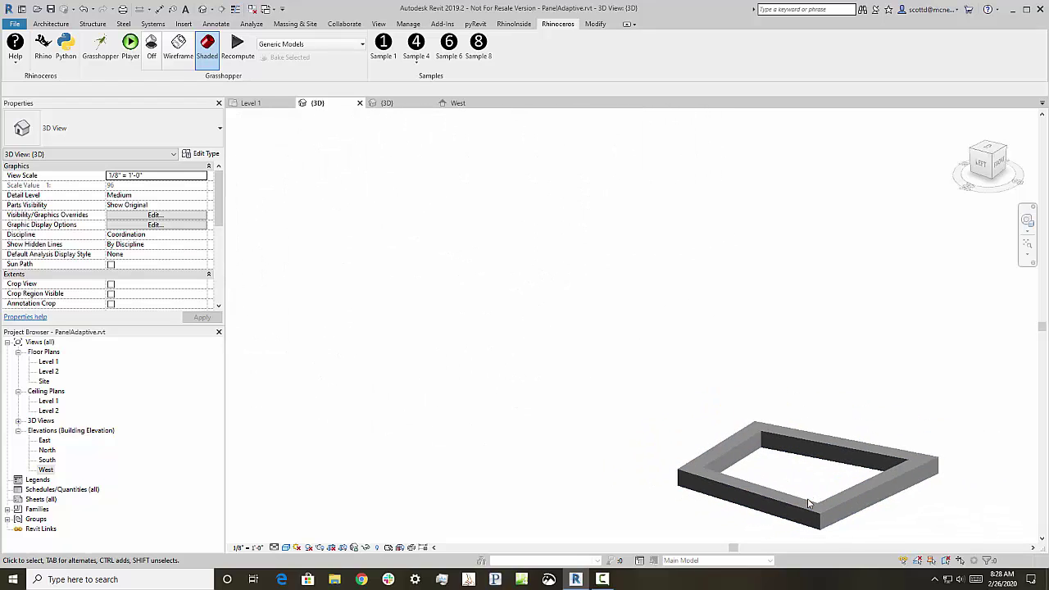
click(820, 510)
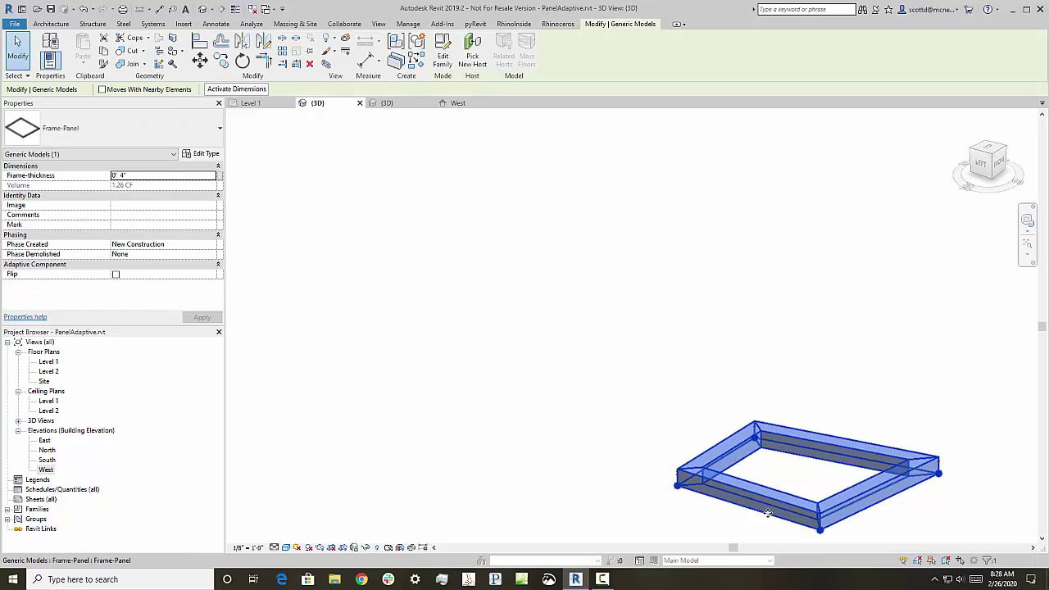
click(388, 104)
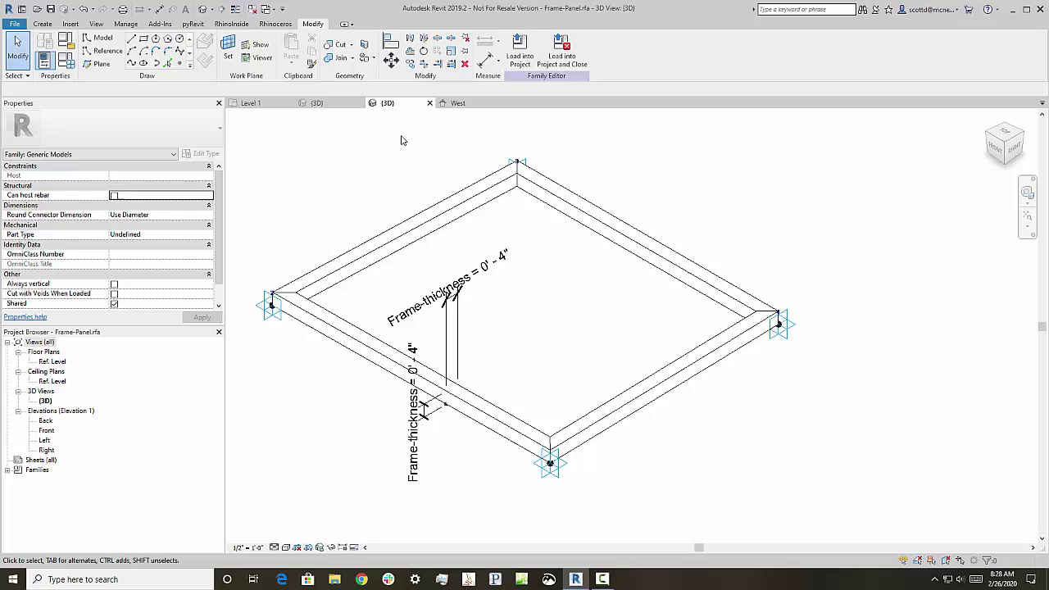
Return to the PanelAdaptive.rvt 3D view and frame the whole curved shell of frame panels
click(329, 105)
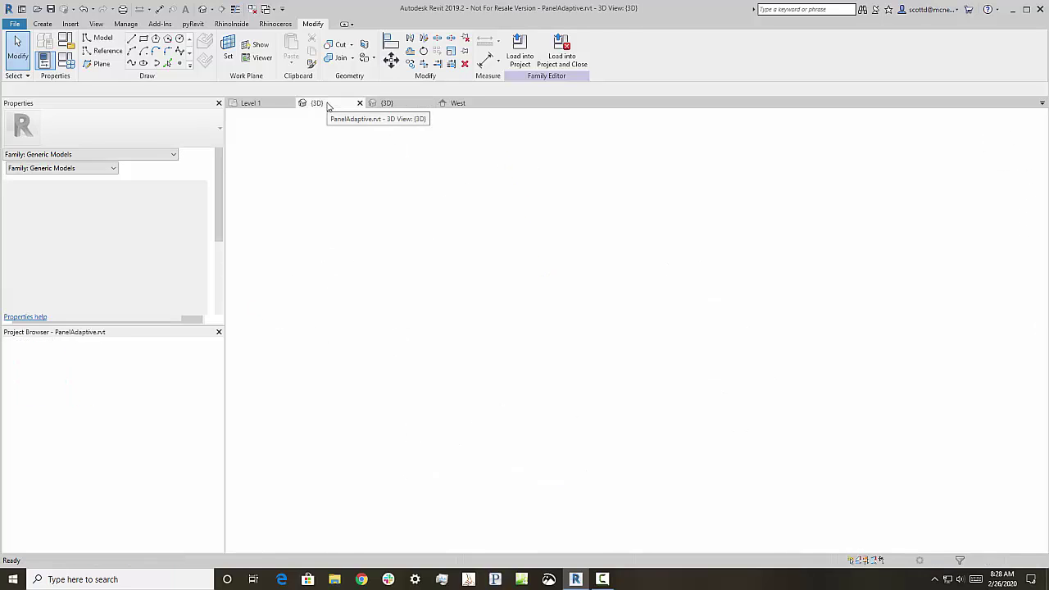
scroll(582, 348, down, 8)
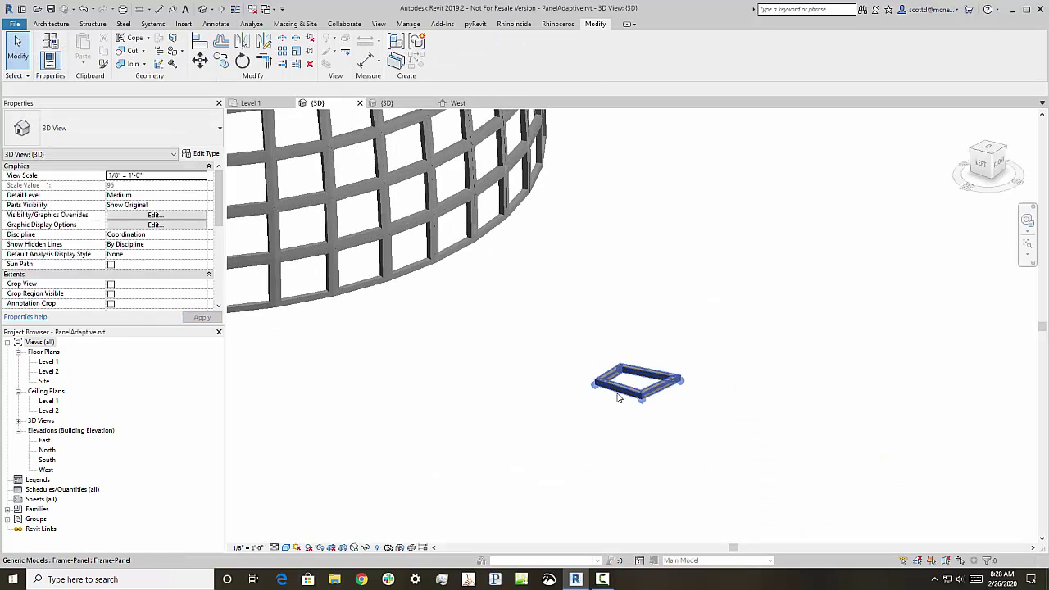
shift+middle_drag(410, 228, 473, 307)
scroll(328, 192, up, 3)
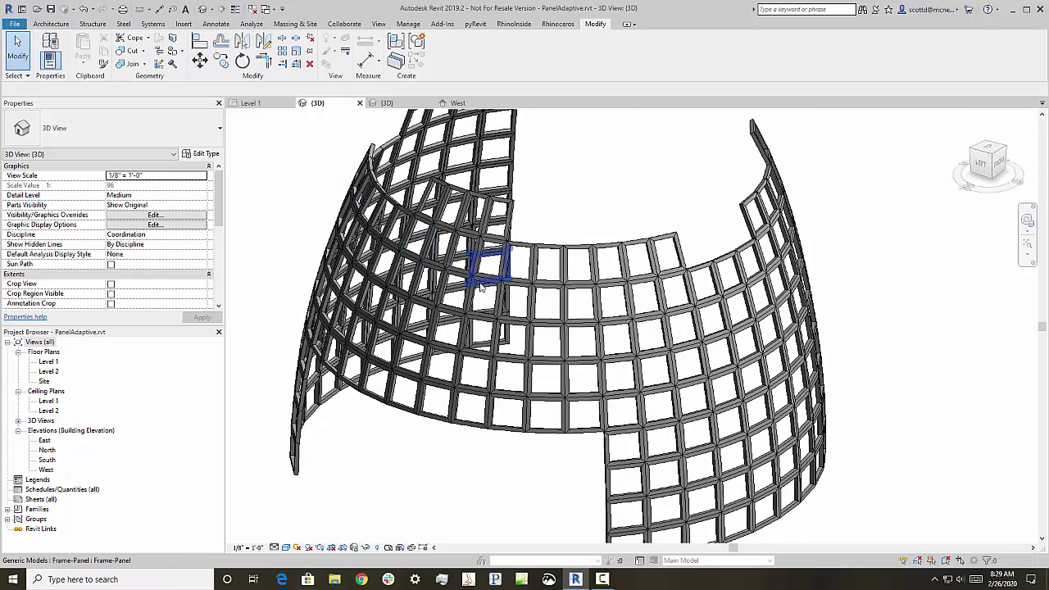
middle_drag(480, 258, 500, 269)
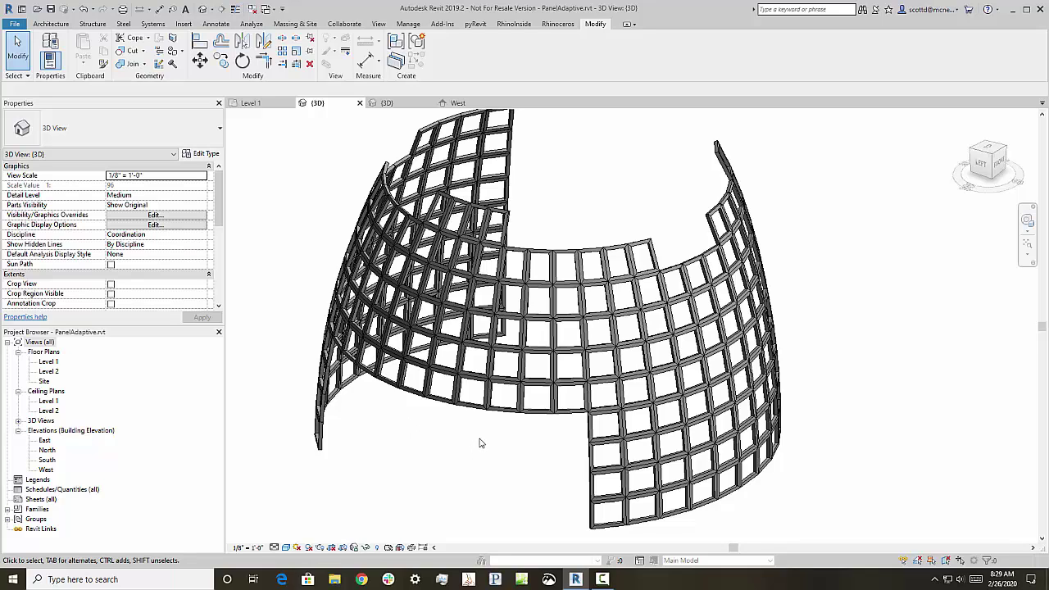
scroll(480, 441, down, 3)
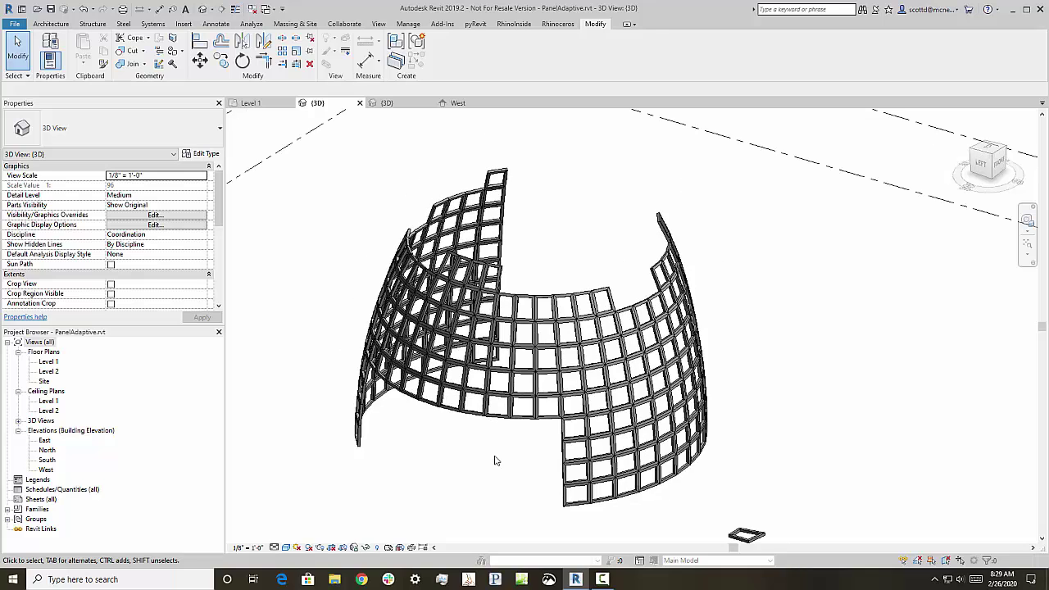
scroll(562, 515, up, 1)
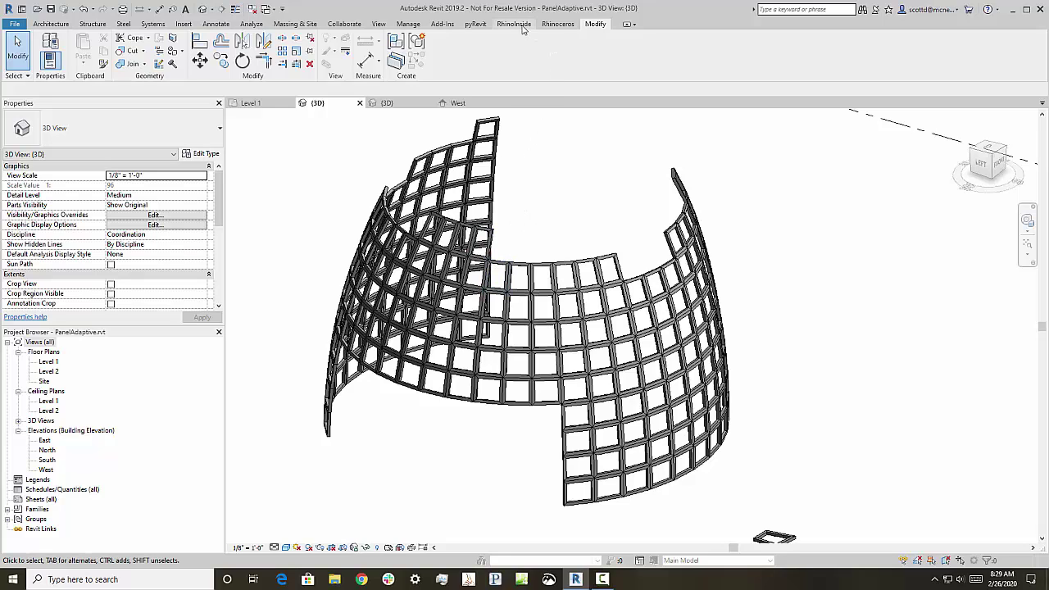
Launch Rhino and Grasshopper from the Rhinoceros tab and check the Frame-Panel family type list
click(558, 24)
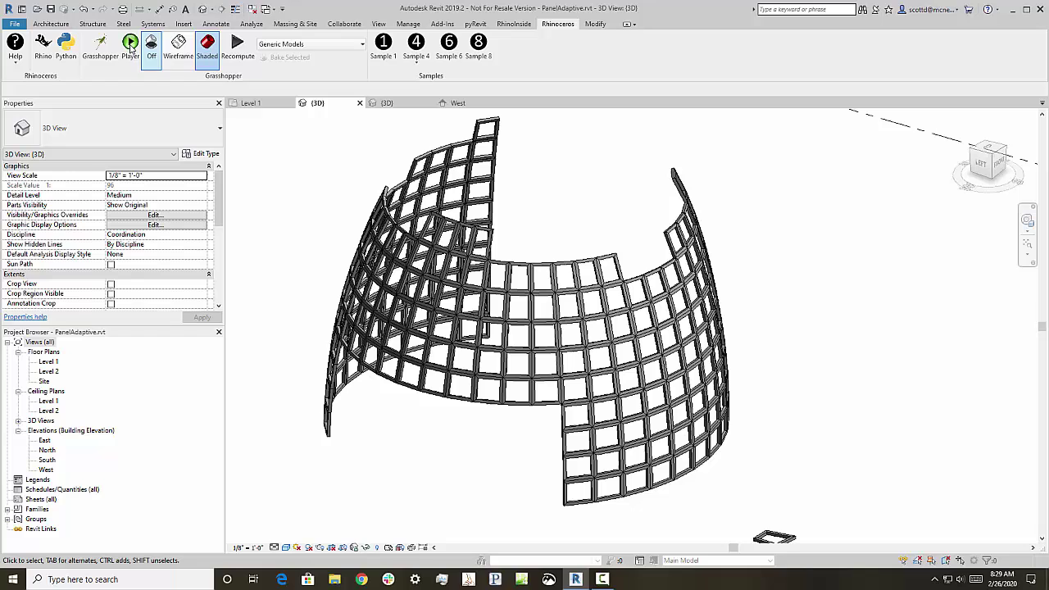
click(43, 41)
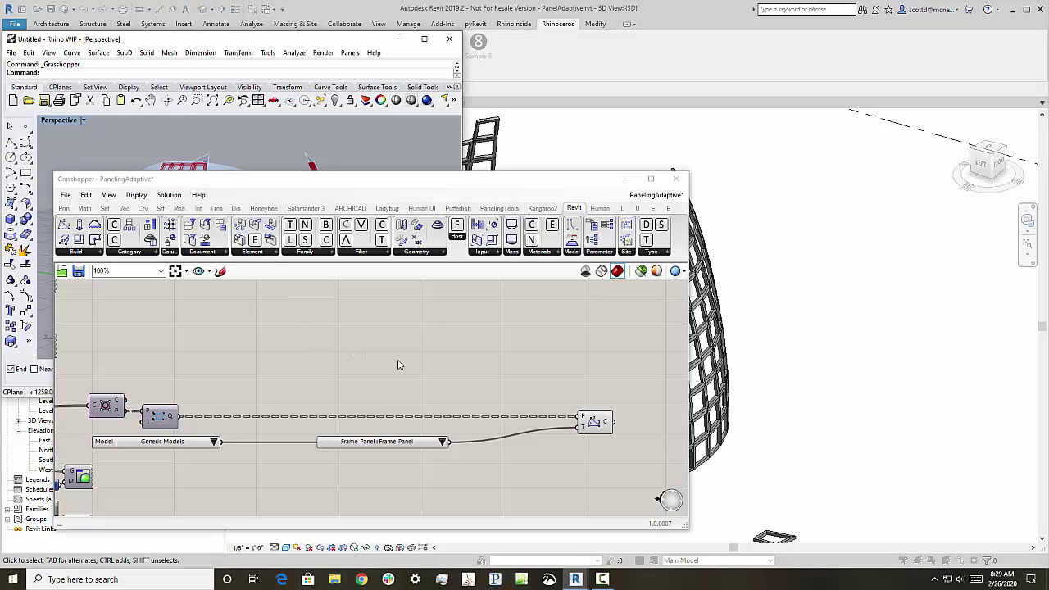
click(80, 256)
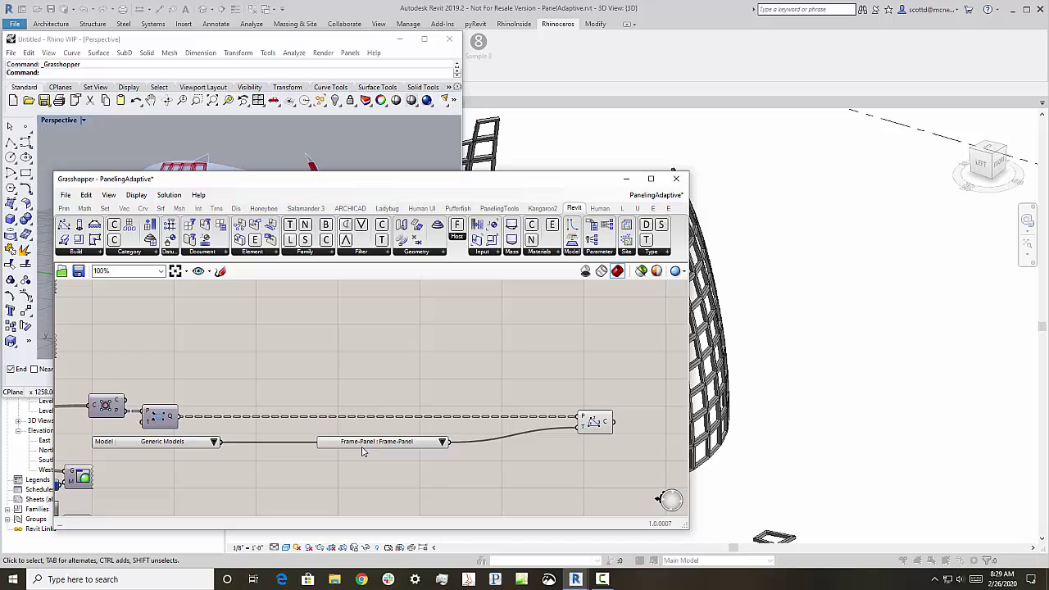
click(443, 443)
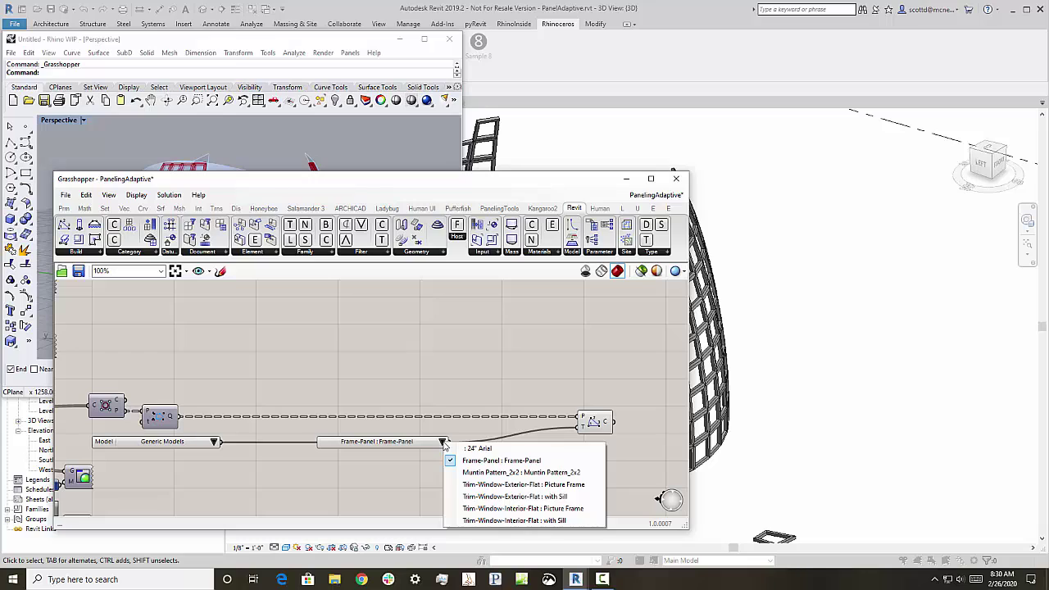
click(498, 384)
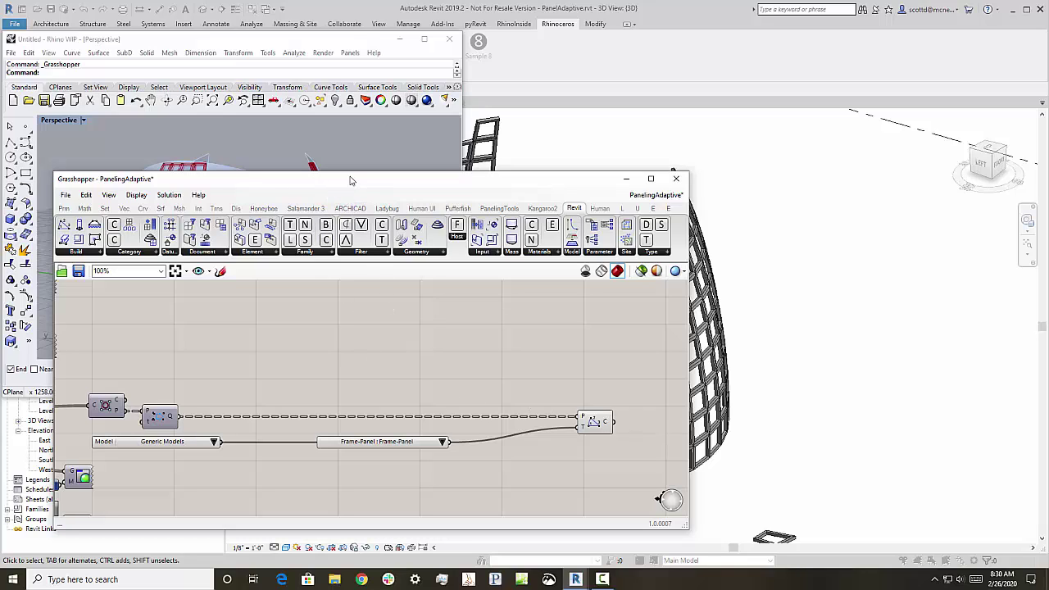
drag(350, 182, 600, 184)
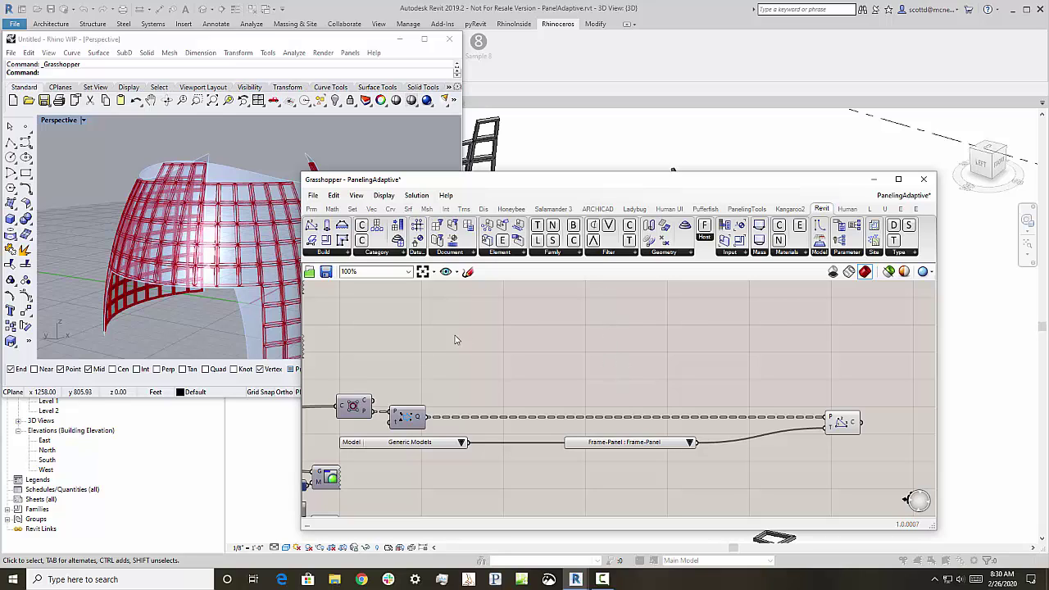
right_drag(211, 311, 228, 287)
scroll(234, 281, up, 3)
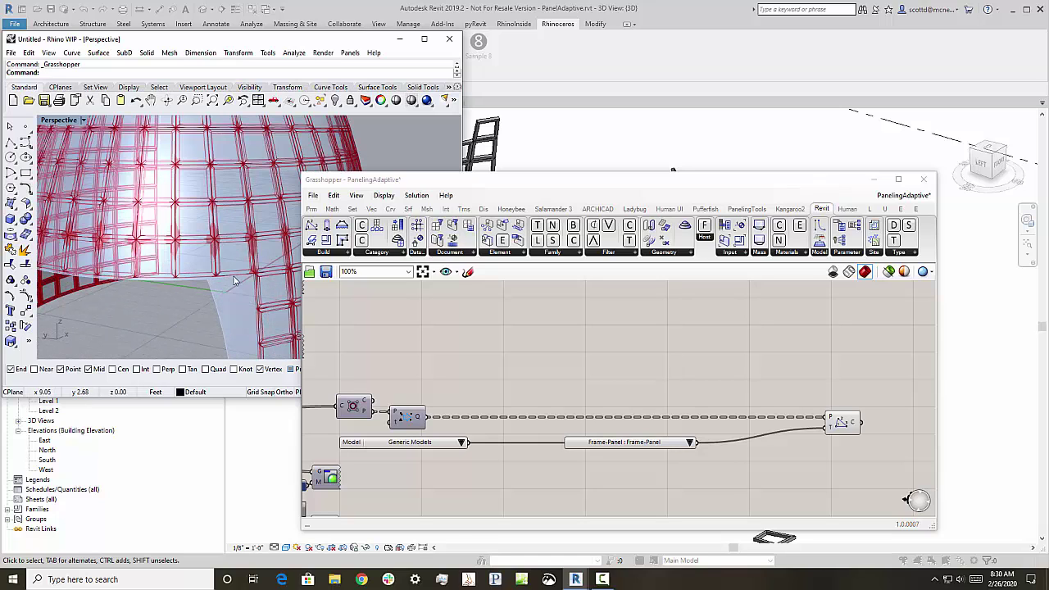
scroll(211, 287, down, 3)
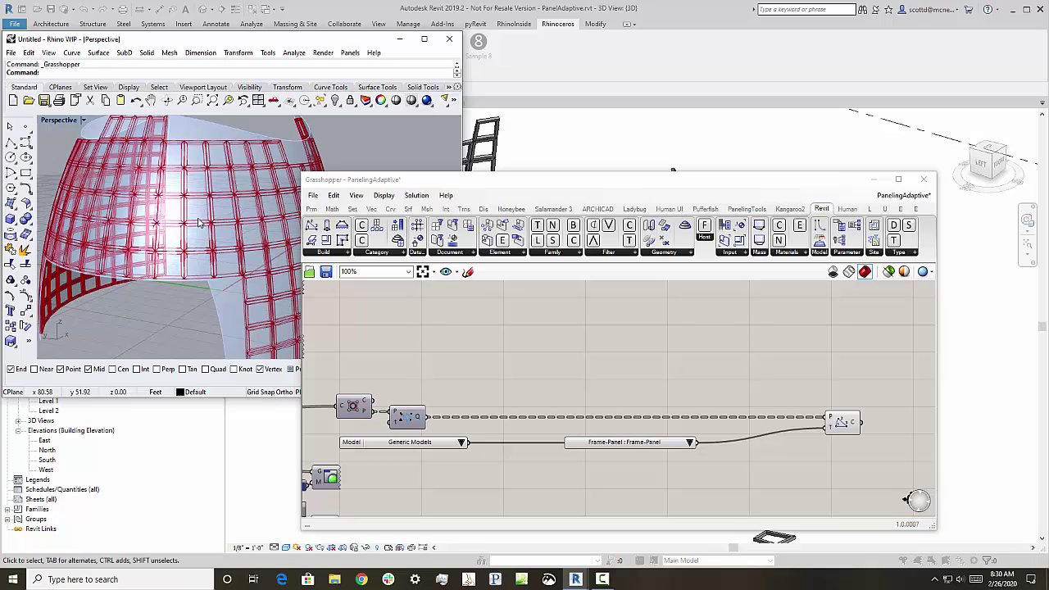
right_drag(199, 221, 215, 261)
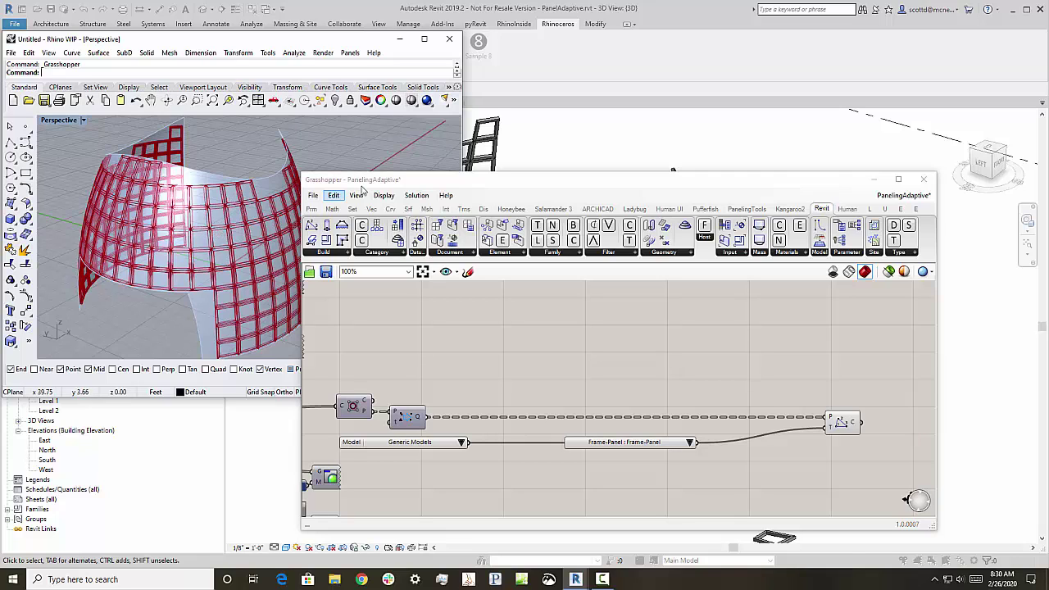
Move the Grasshopper window right and hide the ByPoints component's red panel preview
click(404, 184)
drag(404, 184, 504, 179)
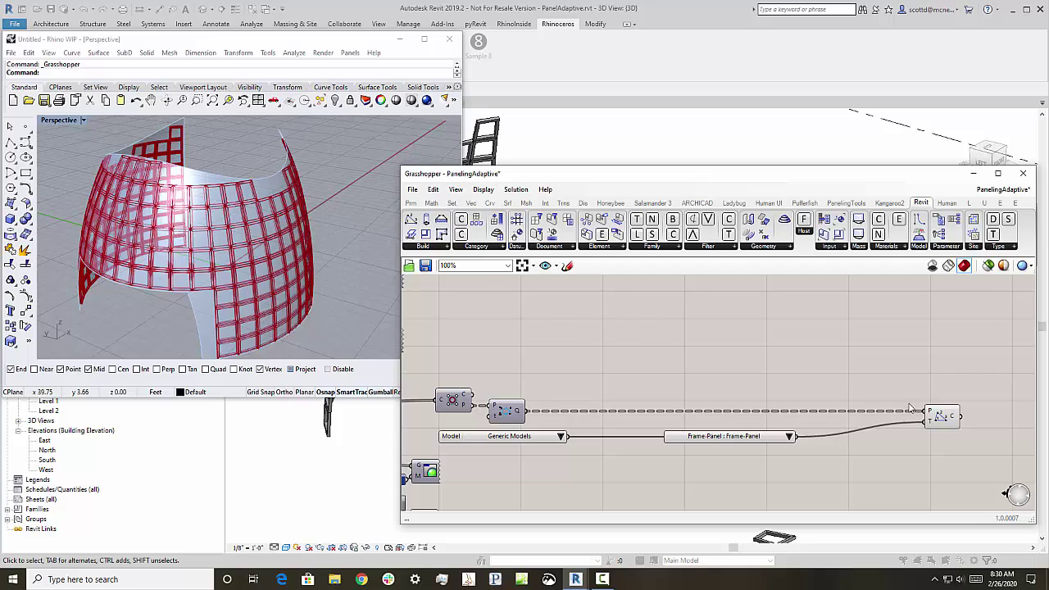
right_click(943, 420)
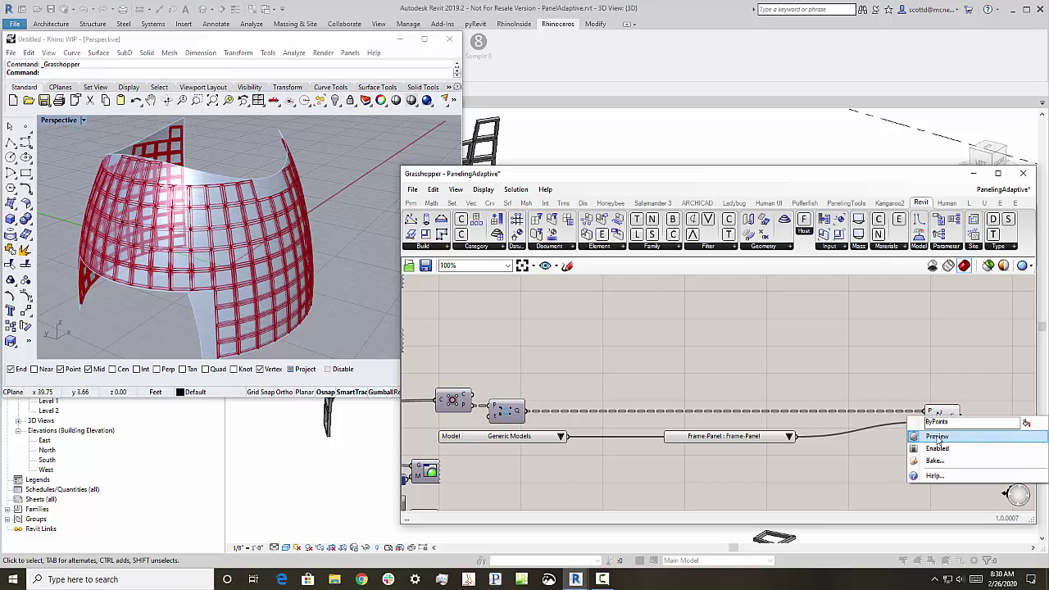
click(937, 437)
Turn on the surface component's preview and orbit the dome in Rhino's Perspective view
scroll(801, 402, down, 10)
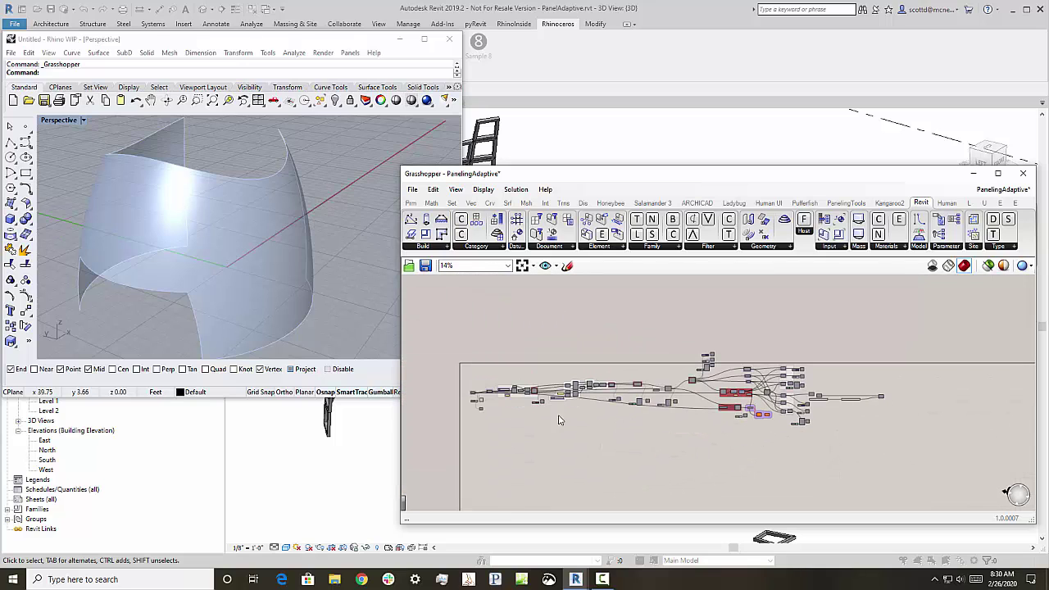
scroll(501, 412, up, 11)
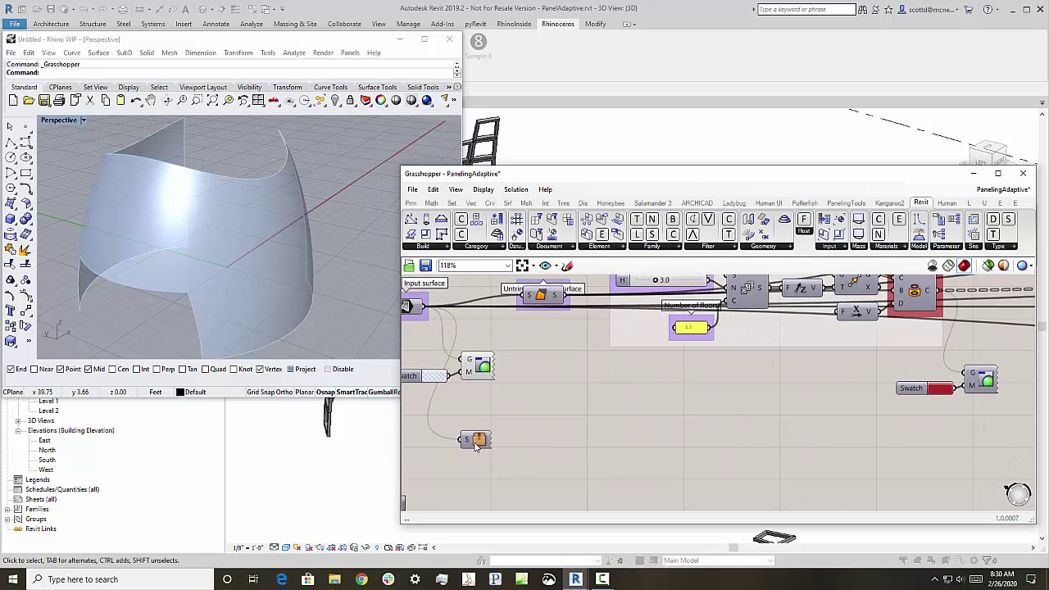
right_click(477, 441)
click(488, 397)
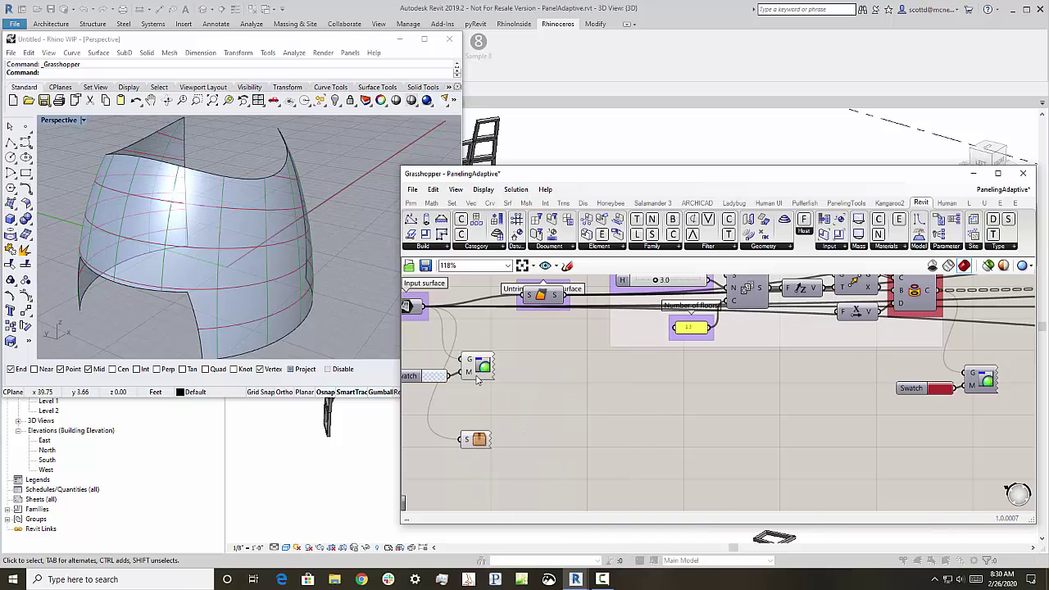
right_drag(341, 276, 362, 249)
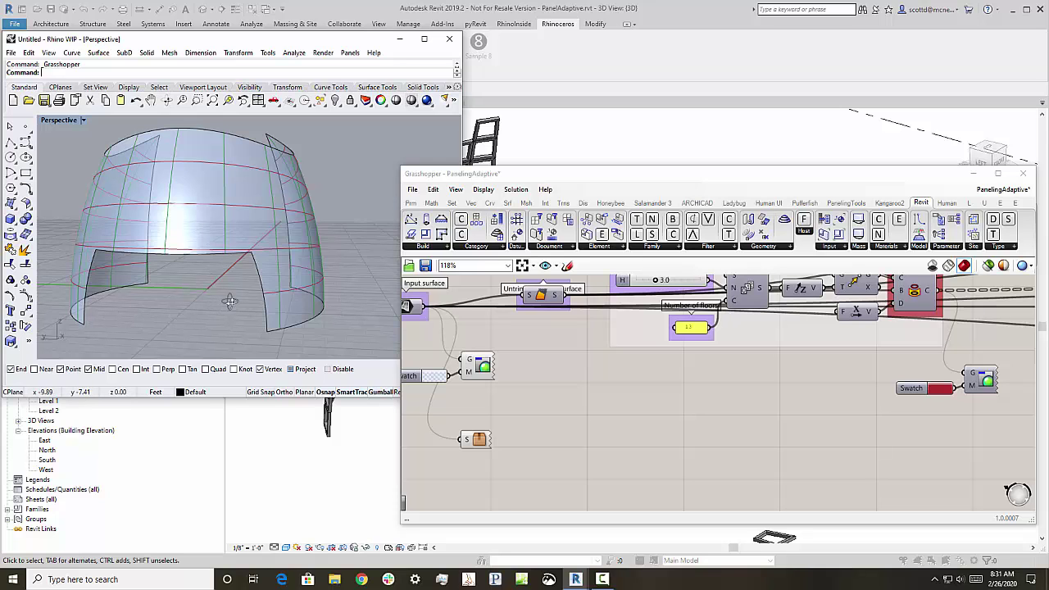
right_drag(231, 301, 333, 294)
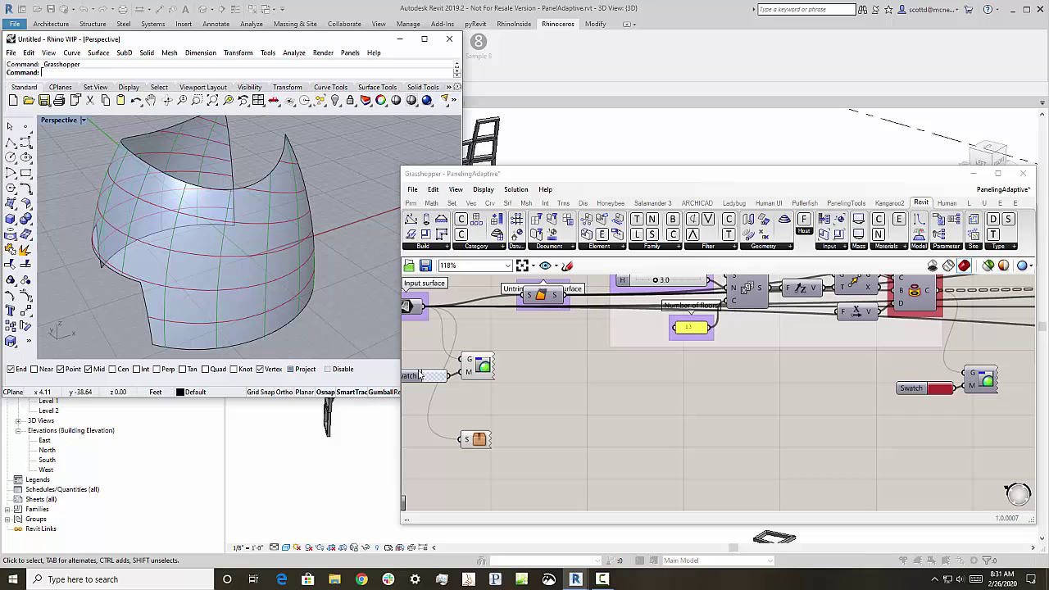
Turn off the Surface Display cluster's preview to remove the red and green curves
right_click(481, 371)
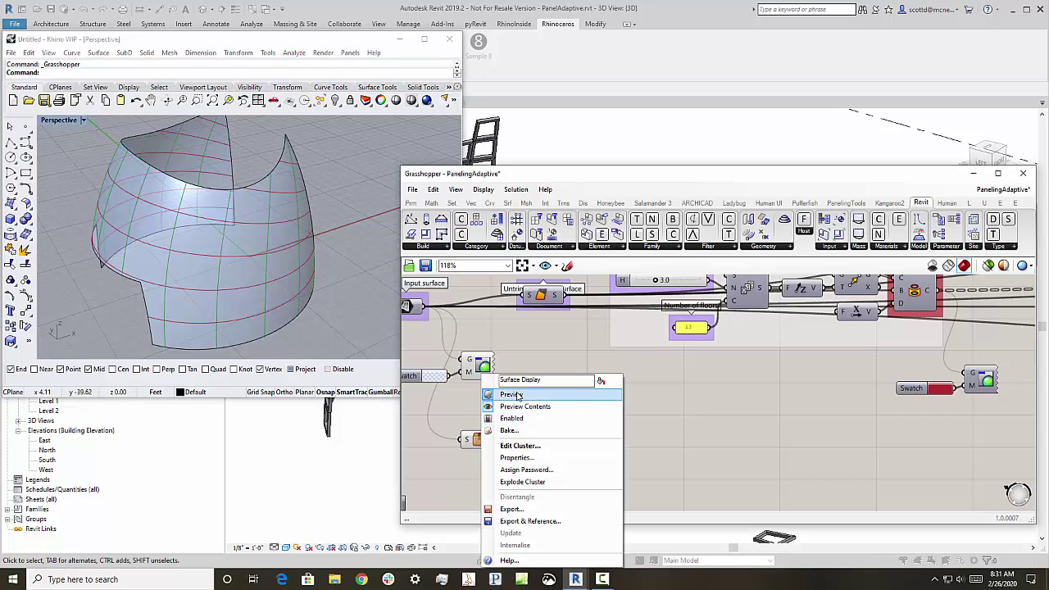
click(515, 395)
scroll(476, 405, down, 4)
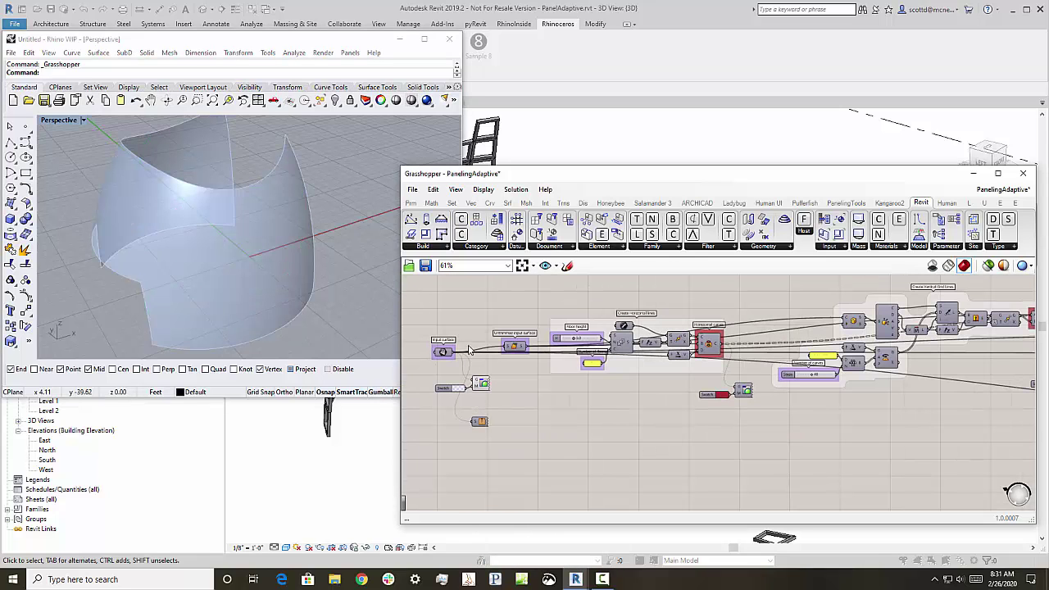
Pan the canvas from the input surface through Vertical curves and Trim the grid to All cells geometry
scroll(636, 322, up, 3)
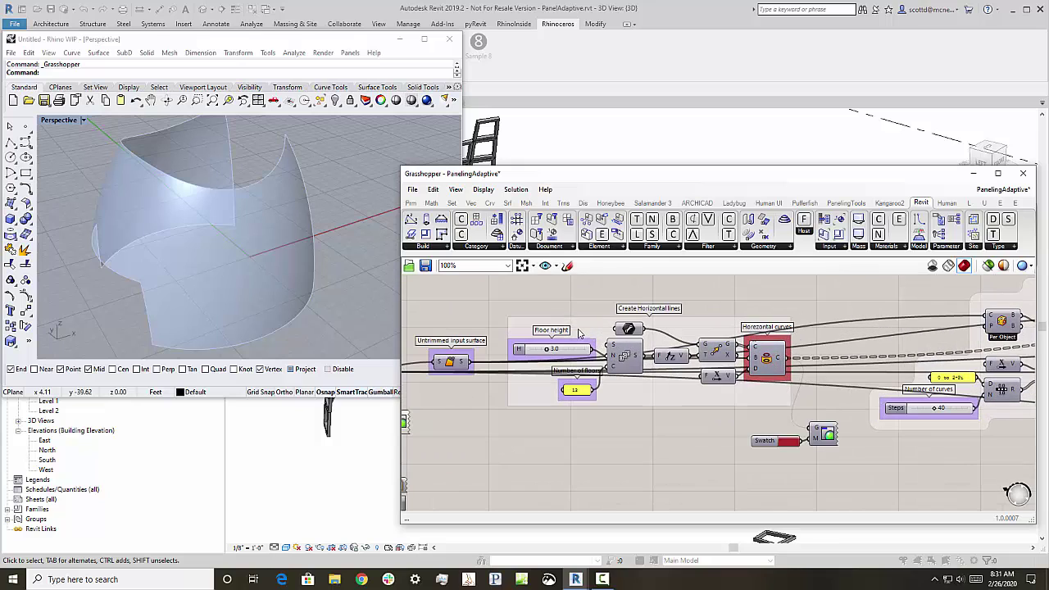
right_drag(488, 414, 580, 429)
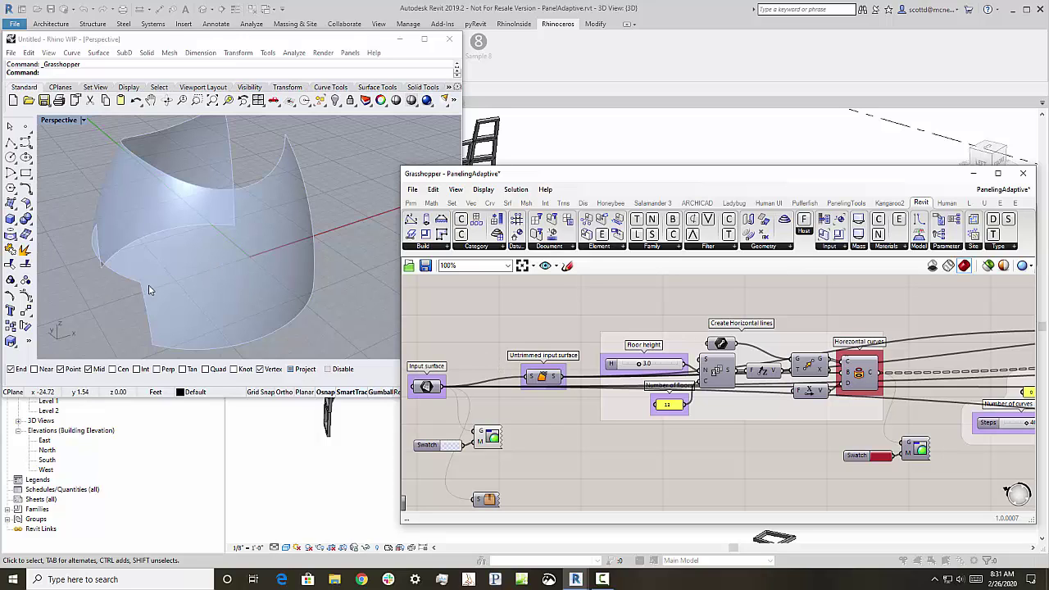
right_drag(225, 234, 281, 146)
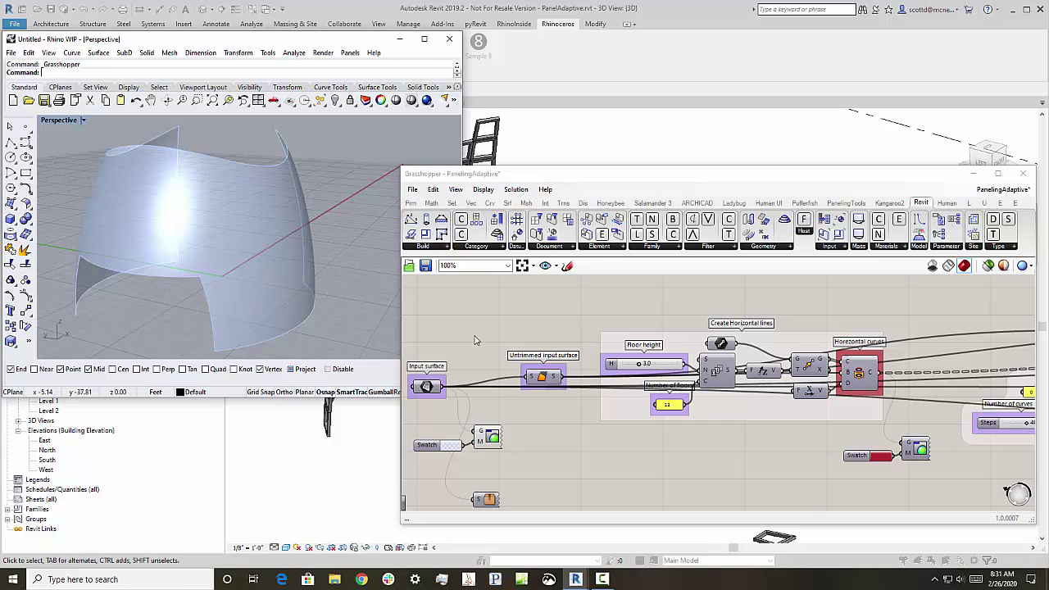
right_drag(601, 309, 553, 319)
right_drag(682, 306, 464, 337)
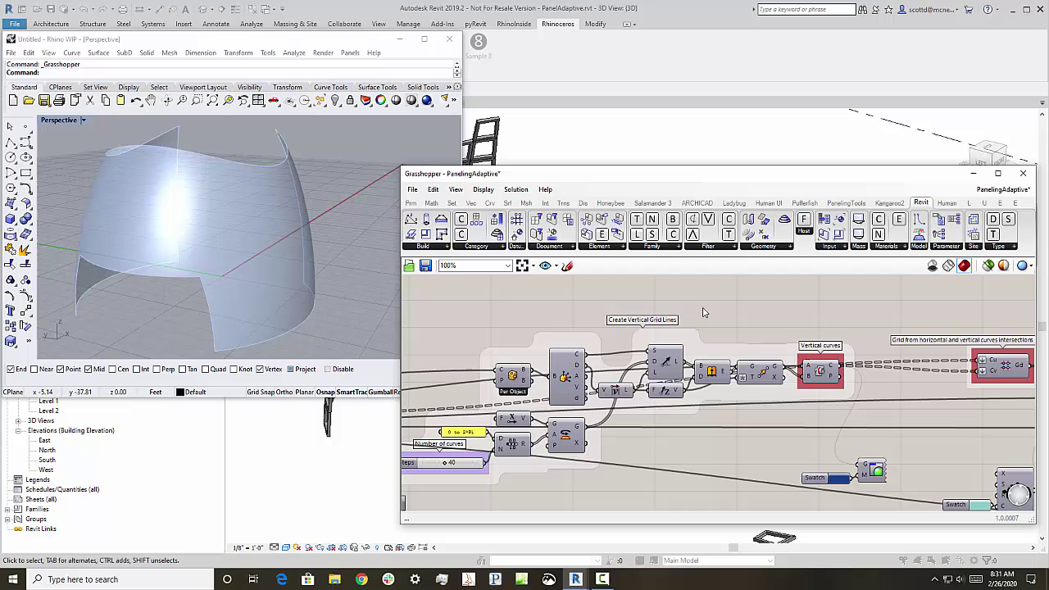
right_drag(749, 319, 426, 330)
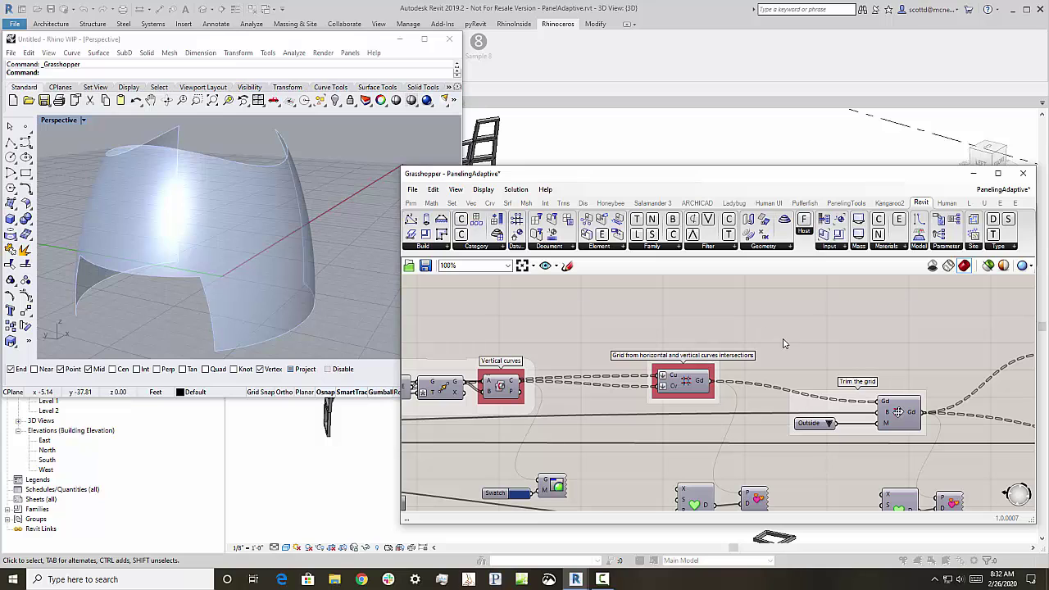
right_drag(783, 342, 552, 375)
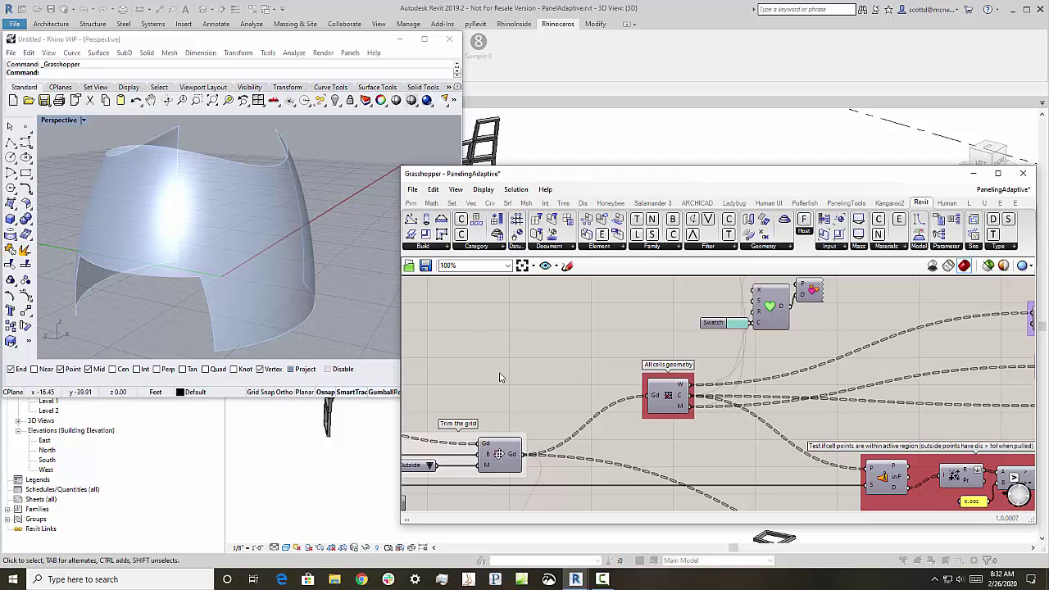
Enable the All cells geometry cell points preview and orbit the dome to inspect the red grid
right_click(670, 397)
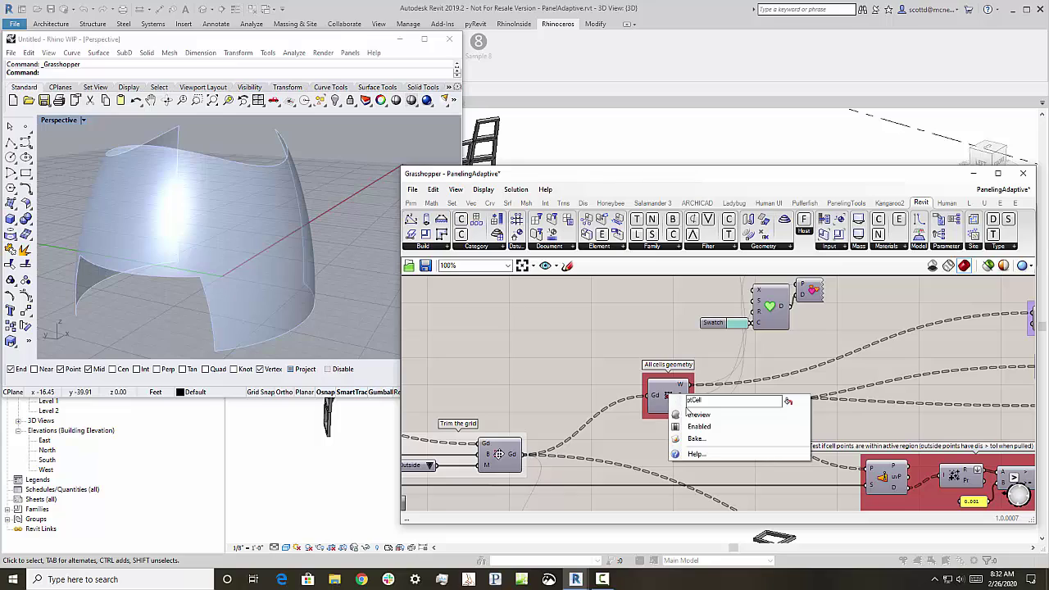
click(692, 415)
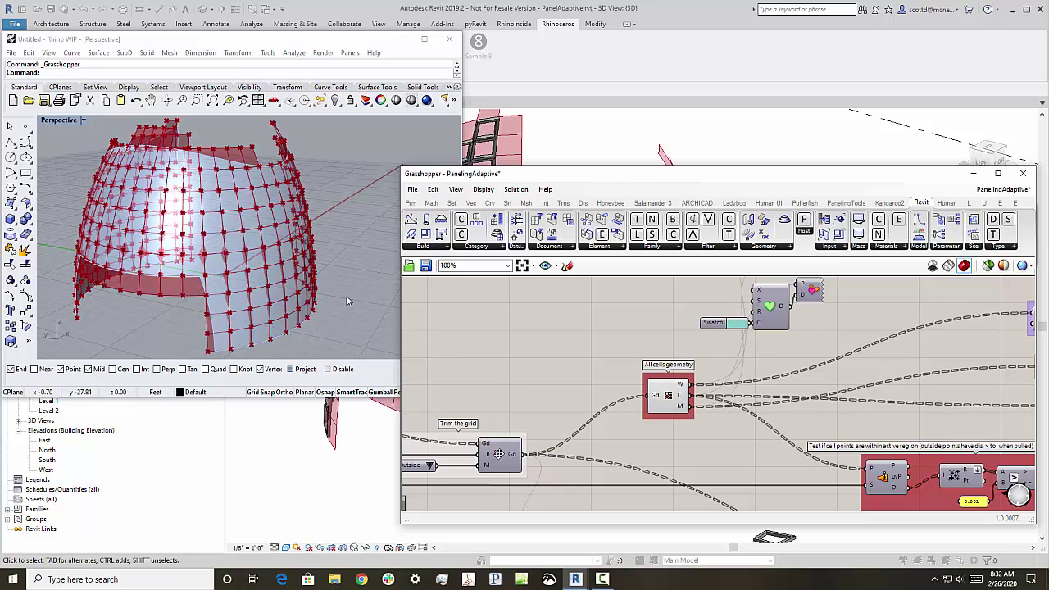
right_drag(346, 295, 221, 288)
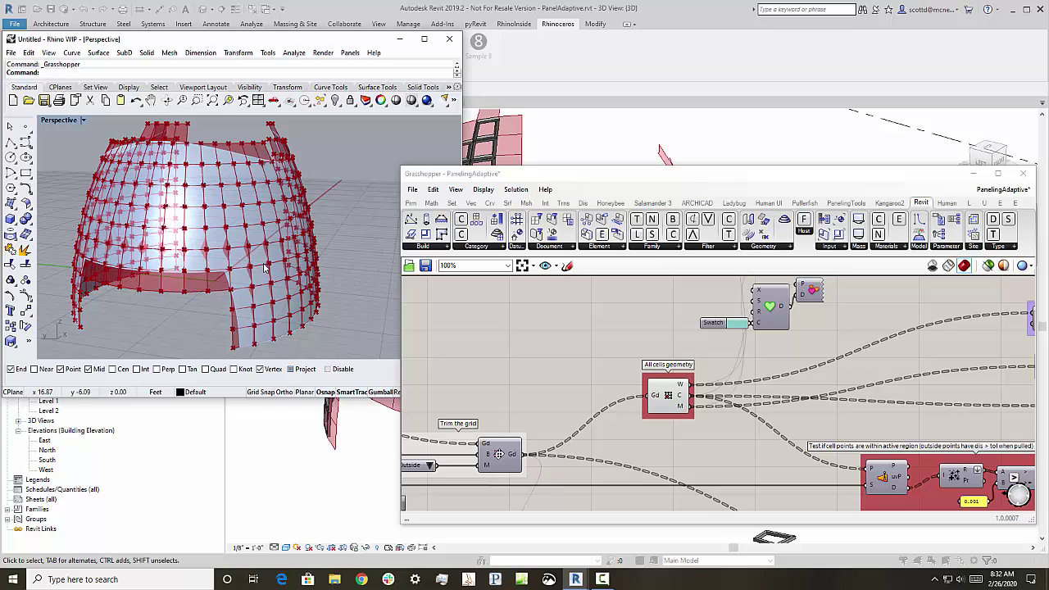
scroll(196, 278, up, 4)
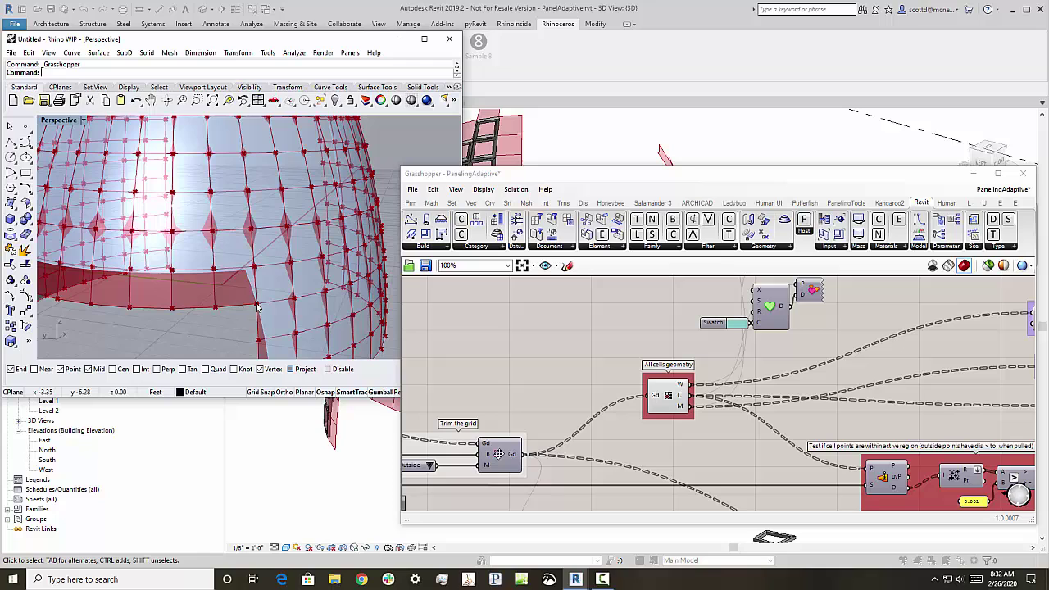
scroll(265, 315, down, 2)
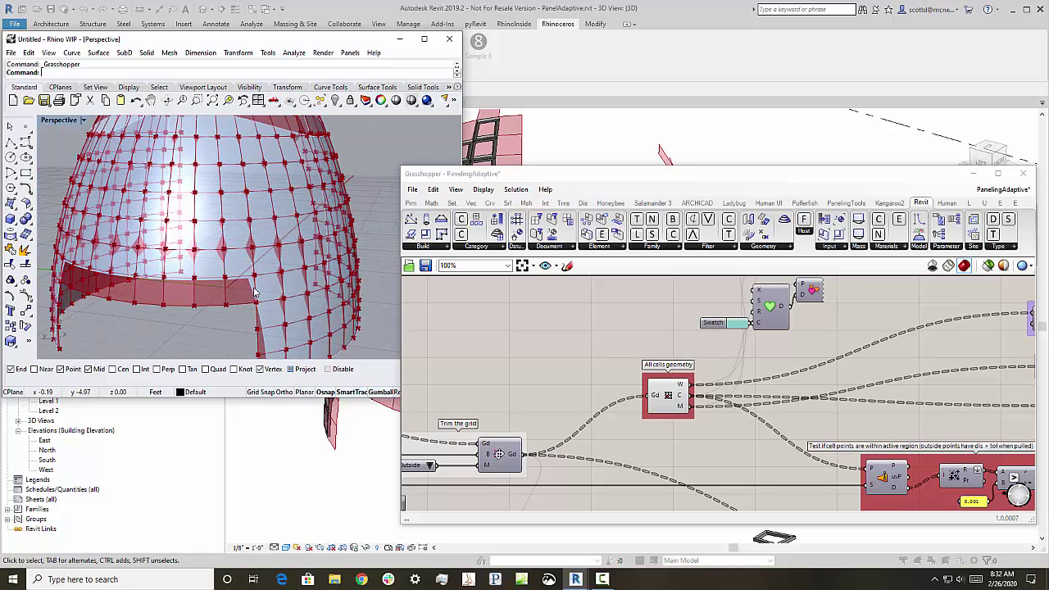
right_drag(288, 259, 261, 212)
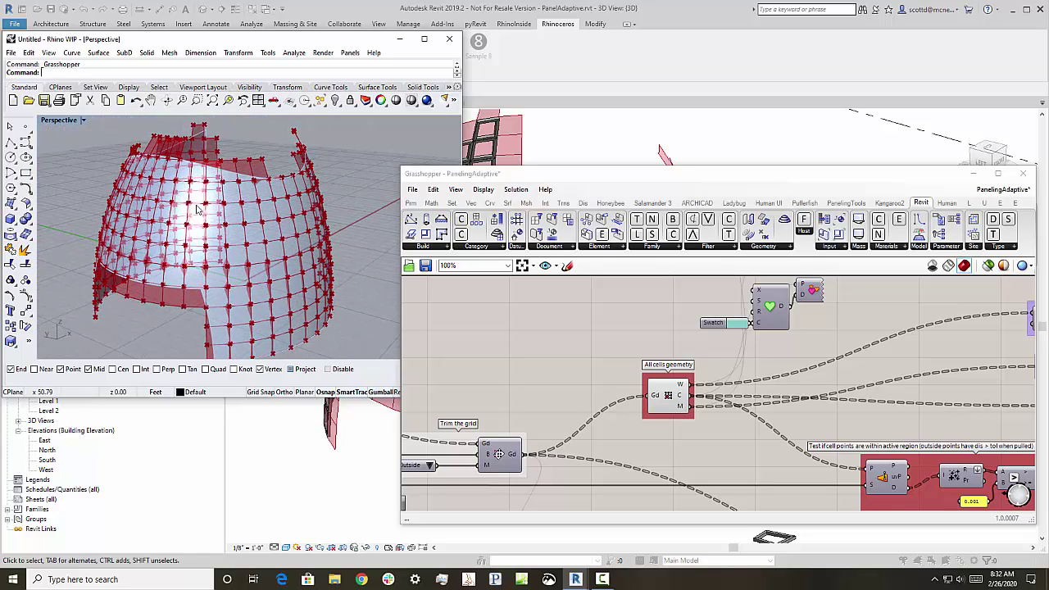
right_drag(320, 236, 205, 245)
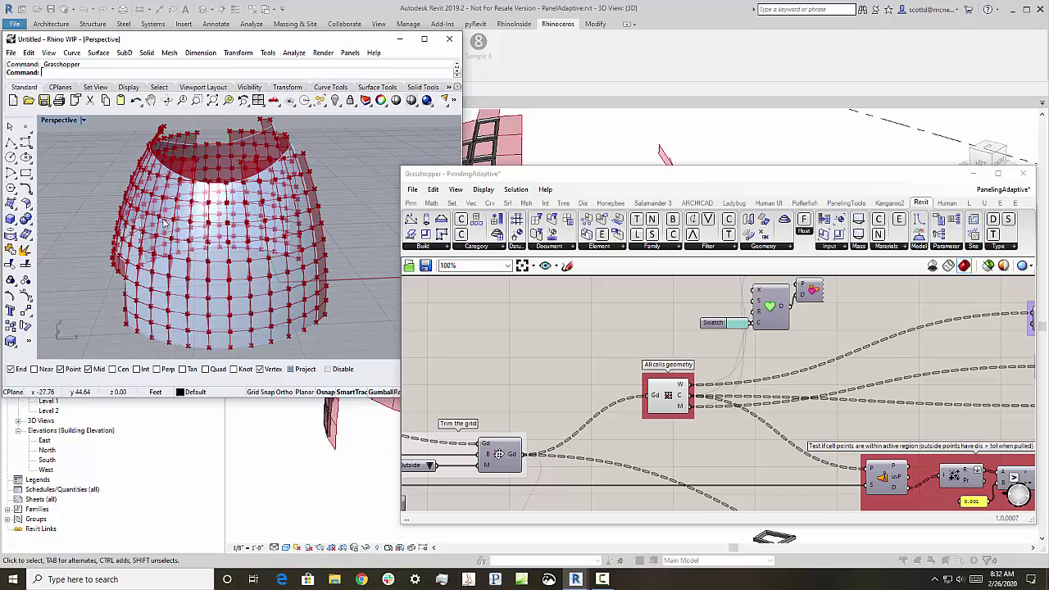
right_drag(194, 236, 326, 263)
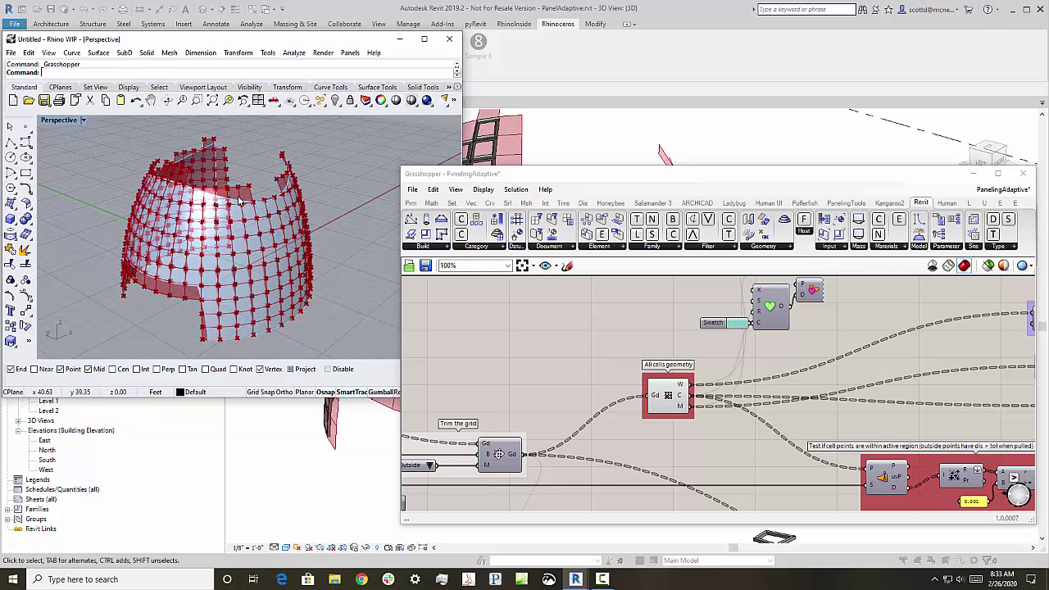
scroll(240, 201, up, 5)
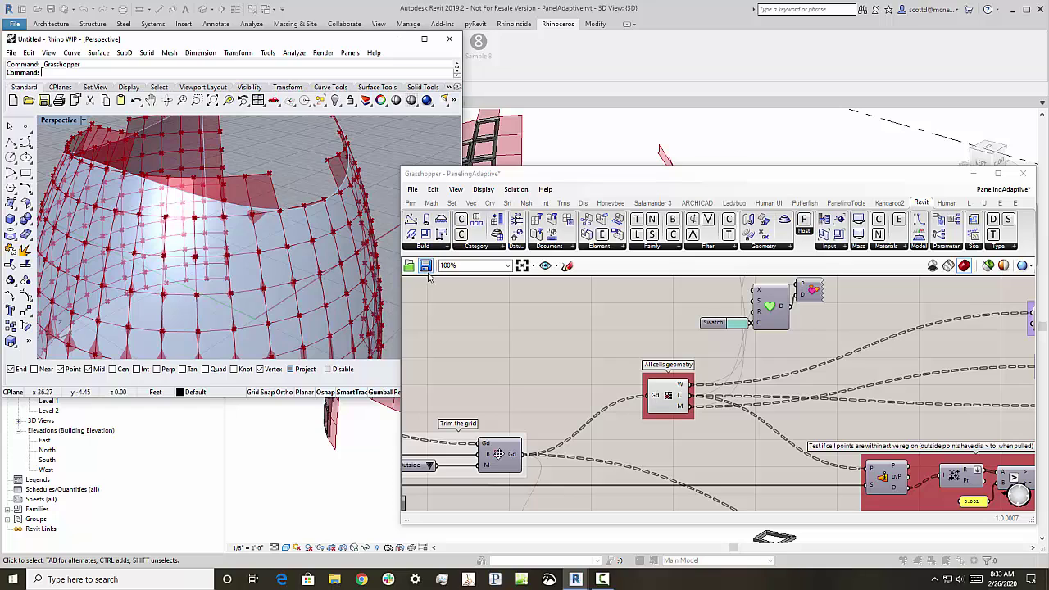
Turn off the All cells geometry preview in Grasshopper
click(494, 332)
scroll(550, 363, down, 3)
scroll(611, 388, up, 3)
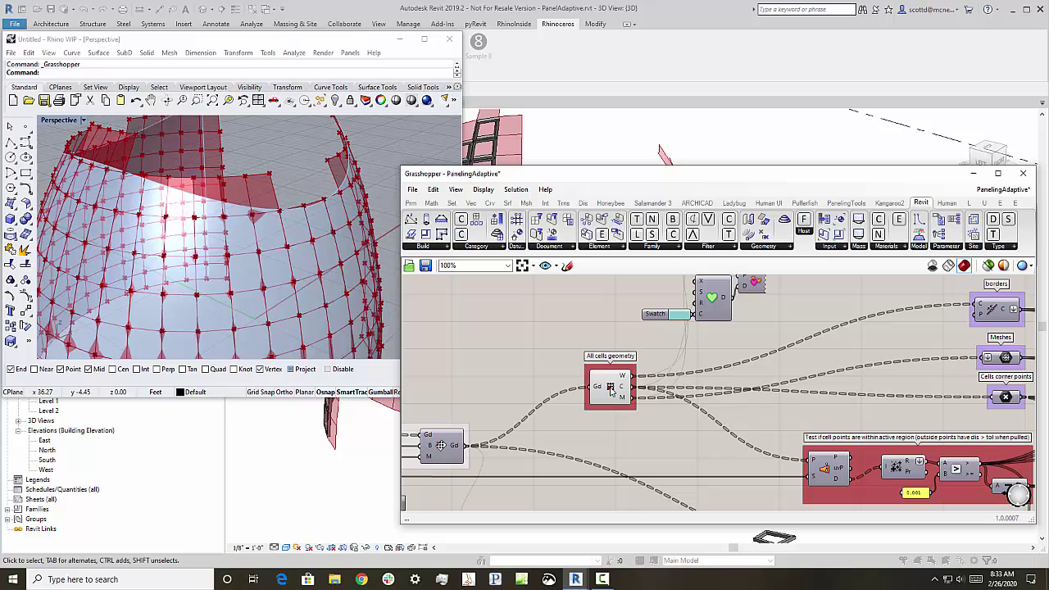
right_click(611, 390)
click(629, 410)
Navigate the canvas to the Frame-Panel Add Component node and bring up its options
scroll(540, 361, down, 5)
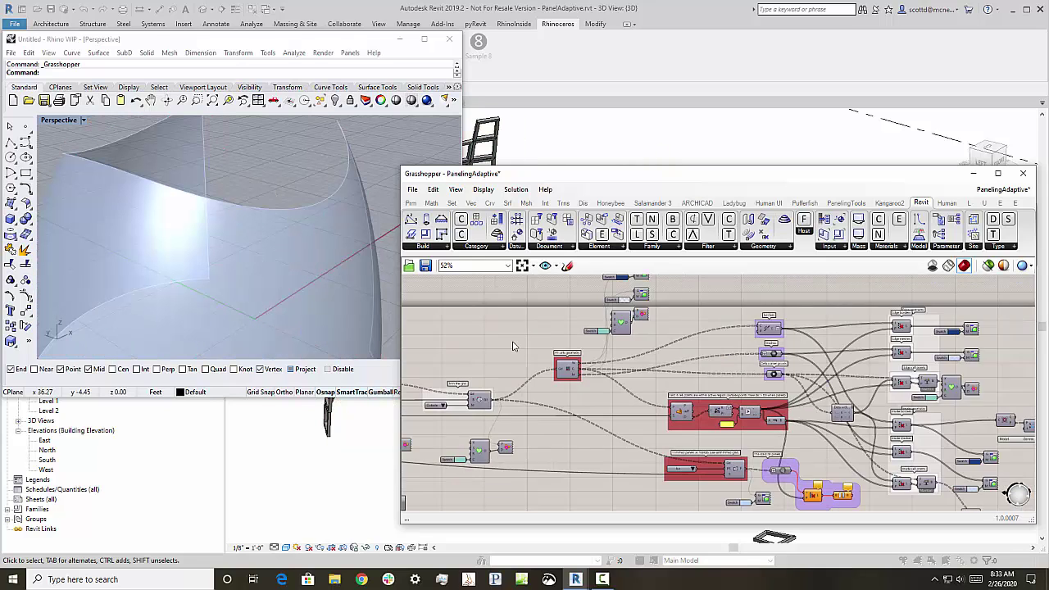
scroll(851, 370, up, 2)
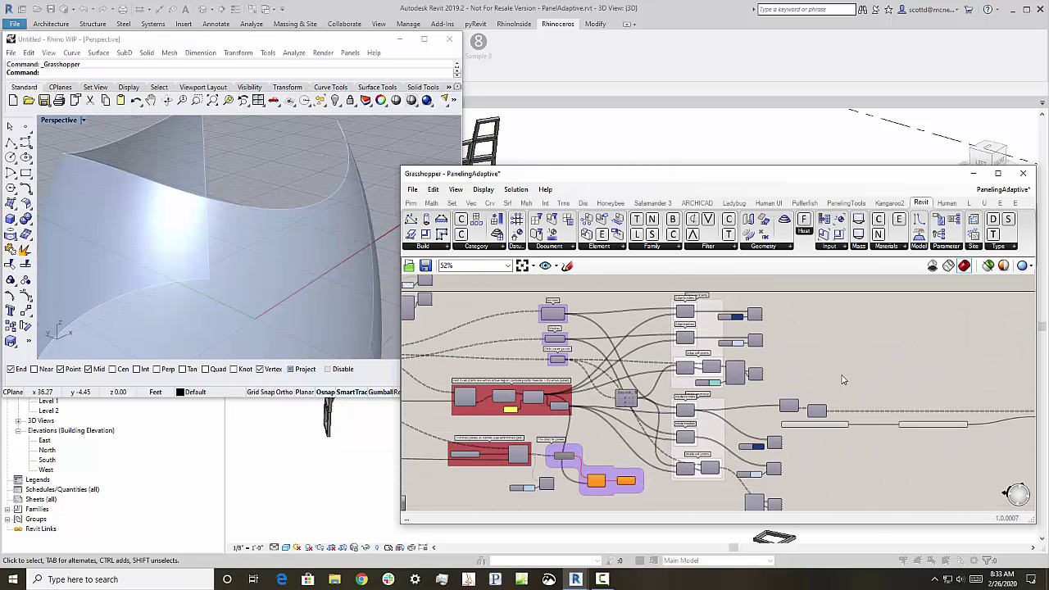
scroll(692, 355, up, 2)
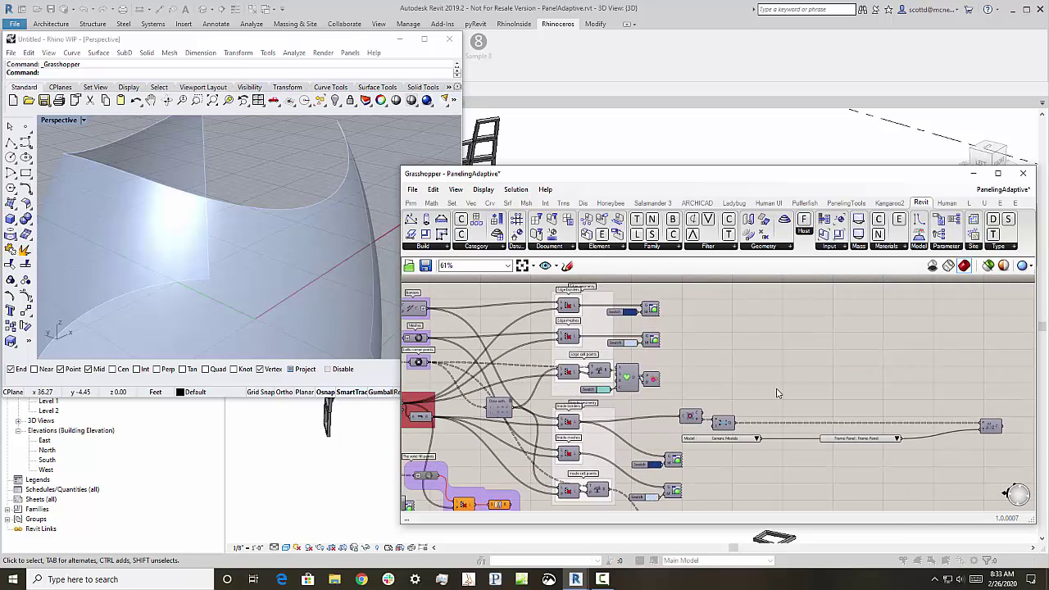
right_drag(778, 393, 665, 373)
scroll(713, 378, up, 1)
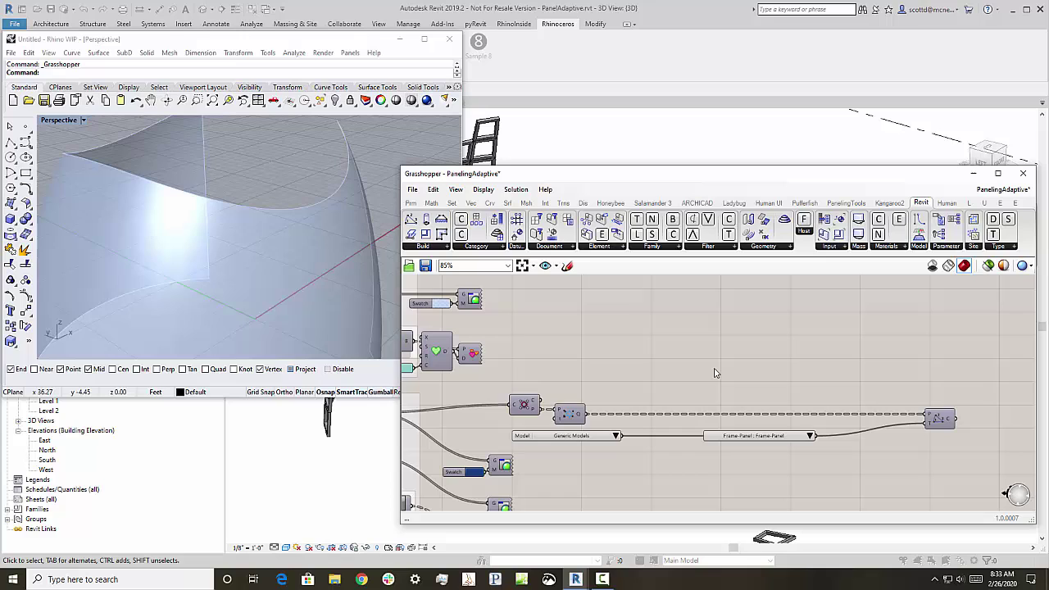
scroll(671, 367, up, 1)
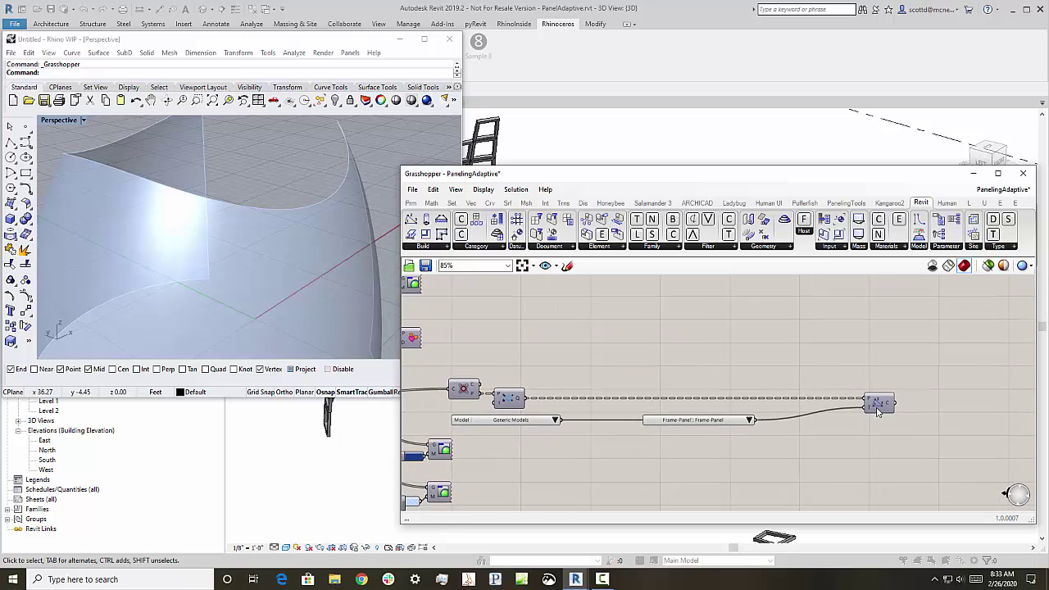
right_click(877, 404)
Enable the Frame-Panel placement component, then pan to the purple 'The solid fill panels' group
click(899, 421)
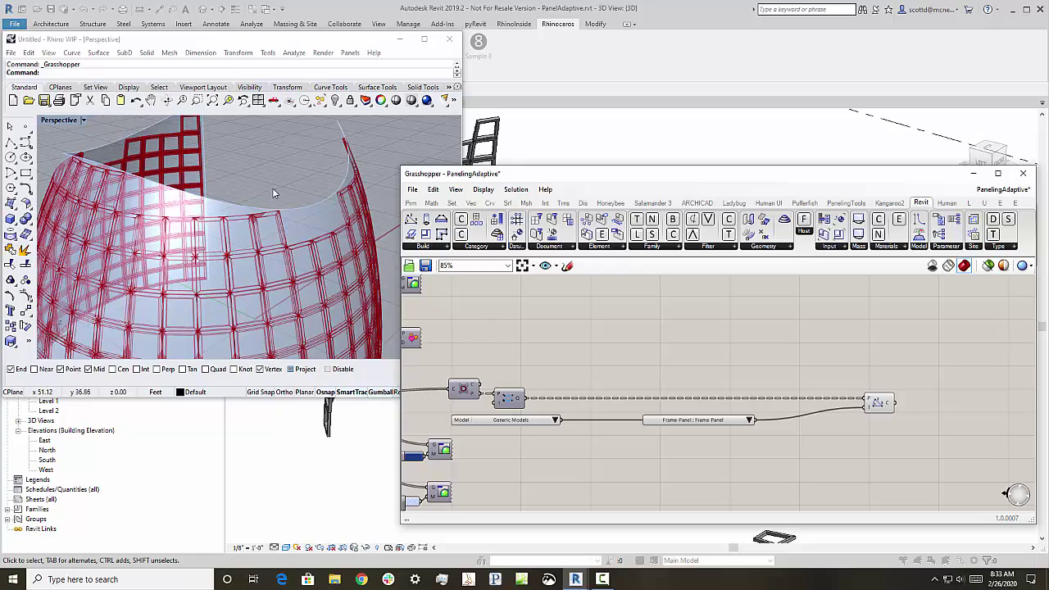
right_drag(272, 188, 294, 182)
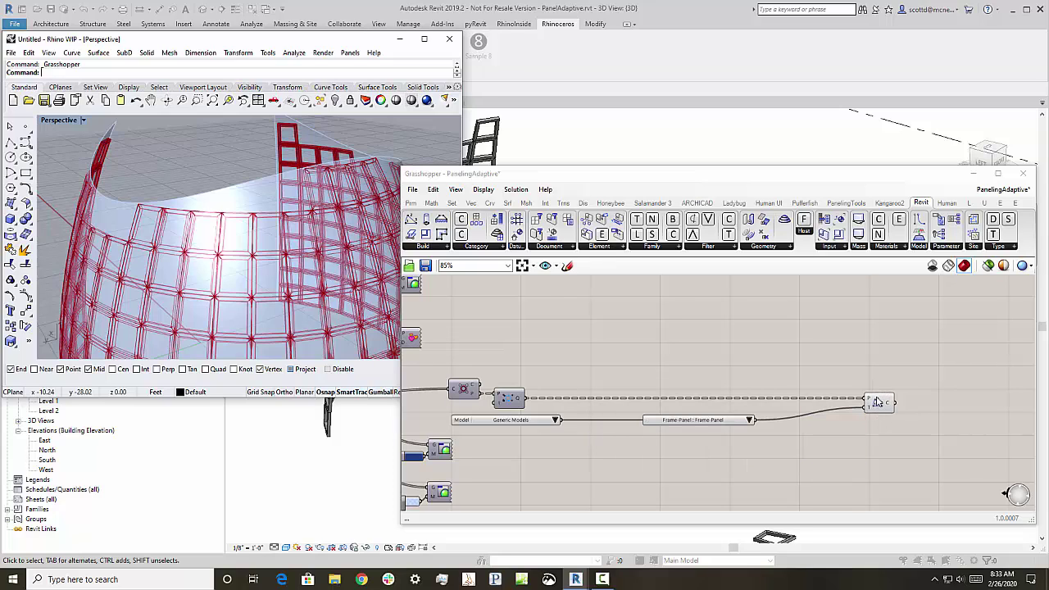
right_drag(572, 358, 782, 351)
right_drag(664, 357, 802, 350)
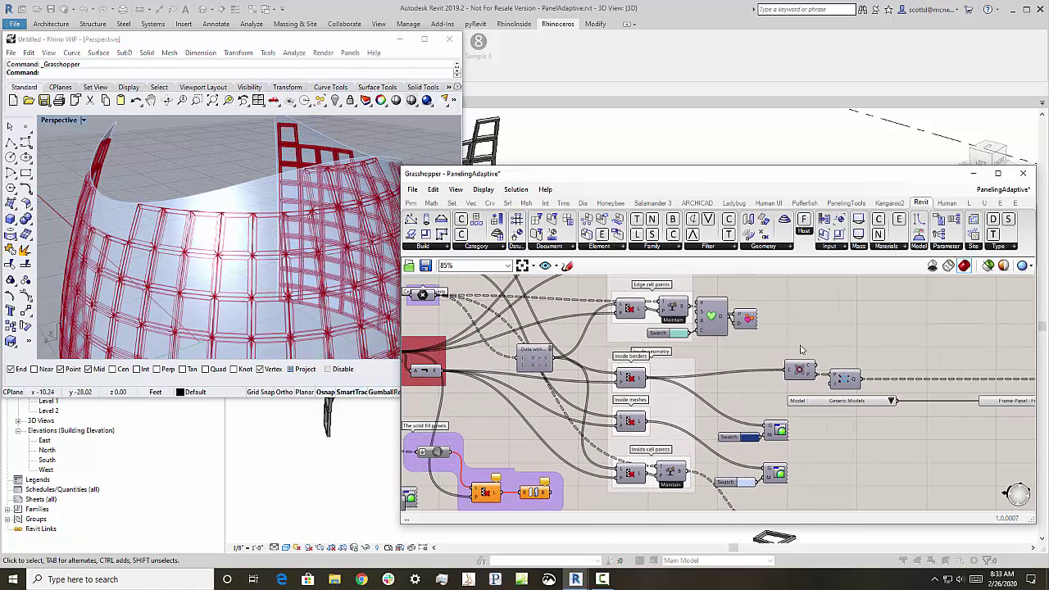
right_drag(496, 431, 576, 424)
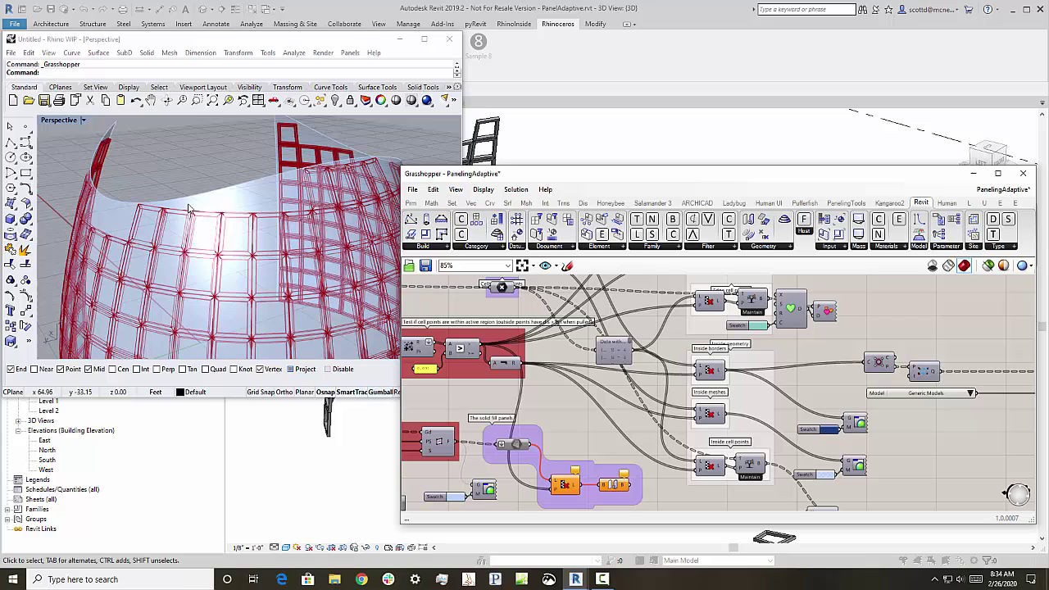
Enable the Srf surface parameter feeding the solid fill panels
right_click(514, 446)
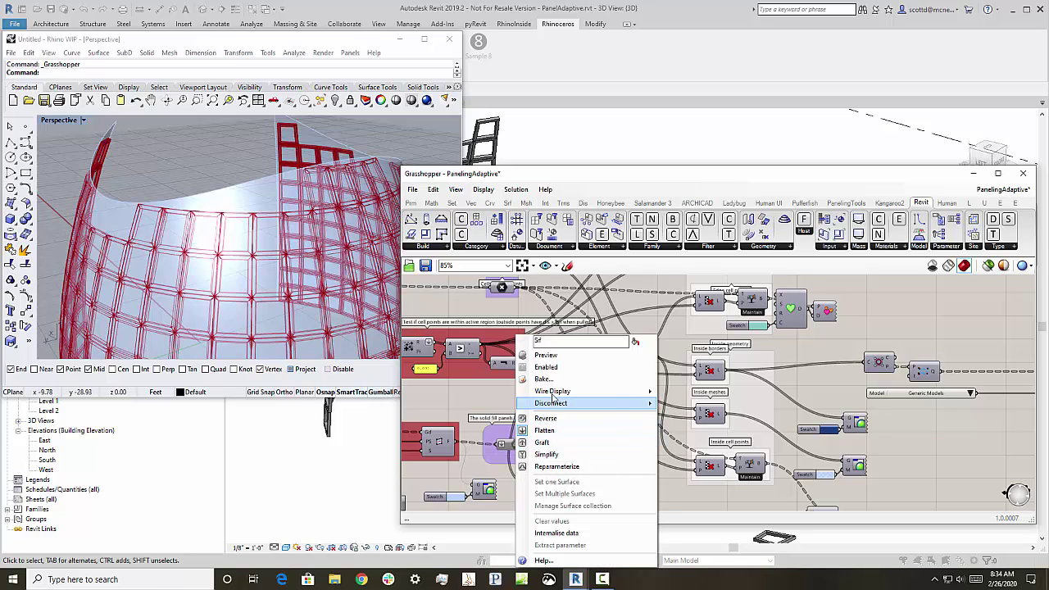
click(544, 366)
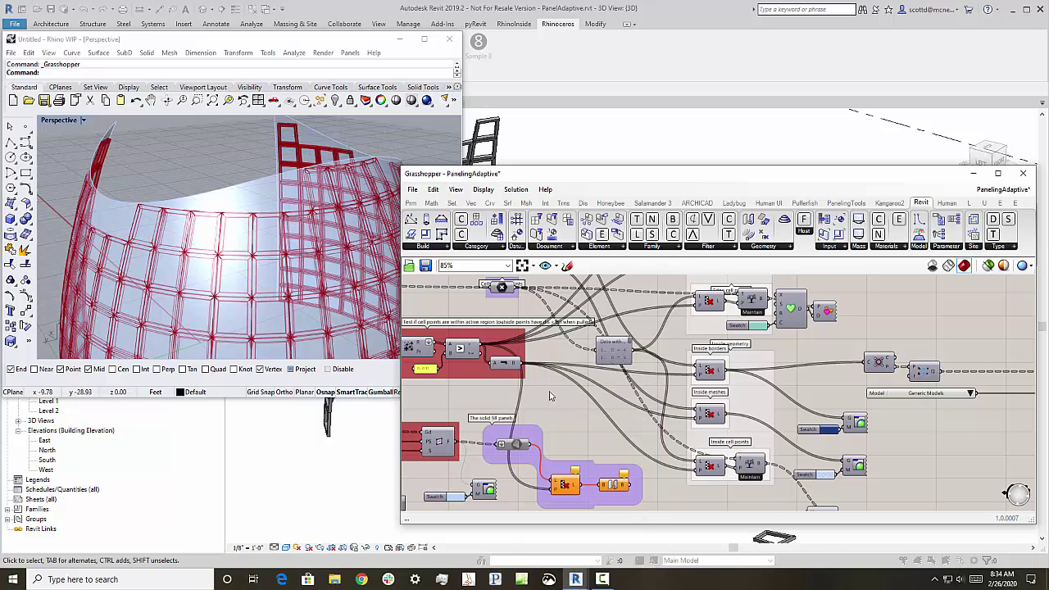
right_click(518, 445)
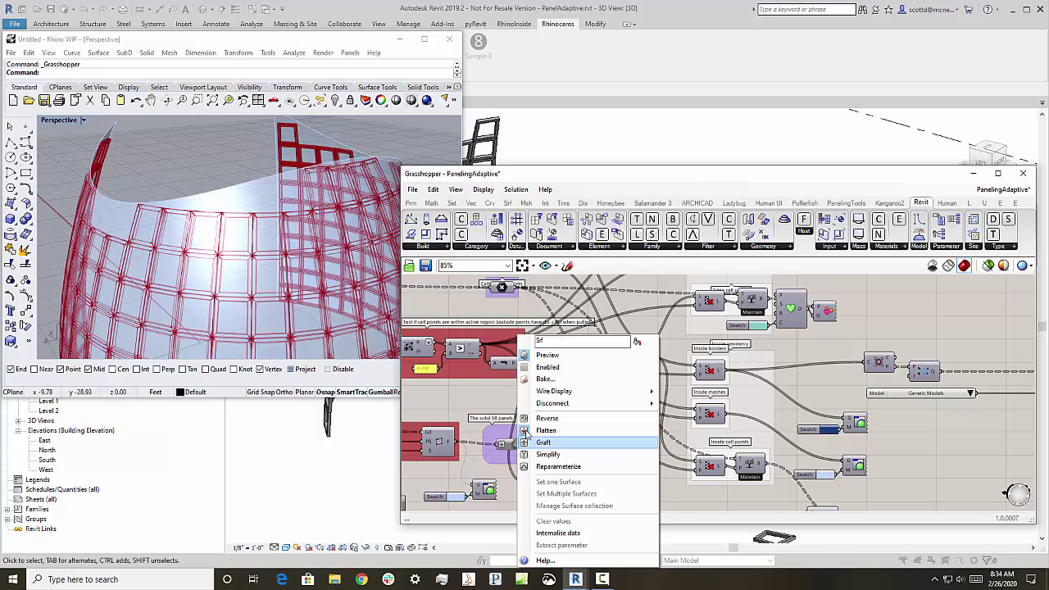
click(544, 369)
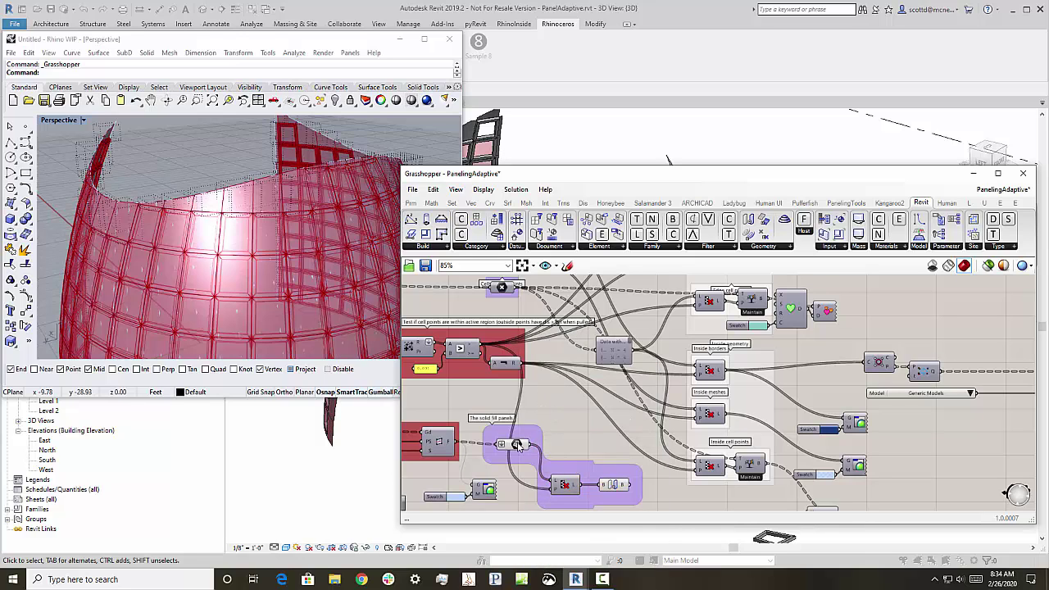
Hide the Srf shaded preview and orbit the dome to inspect the pink solid edge panels
right_click(517, 445)
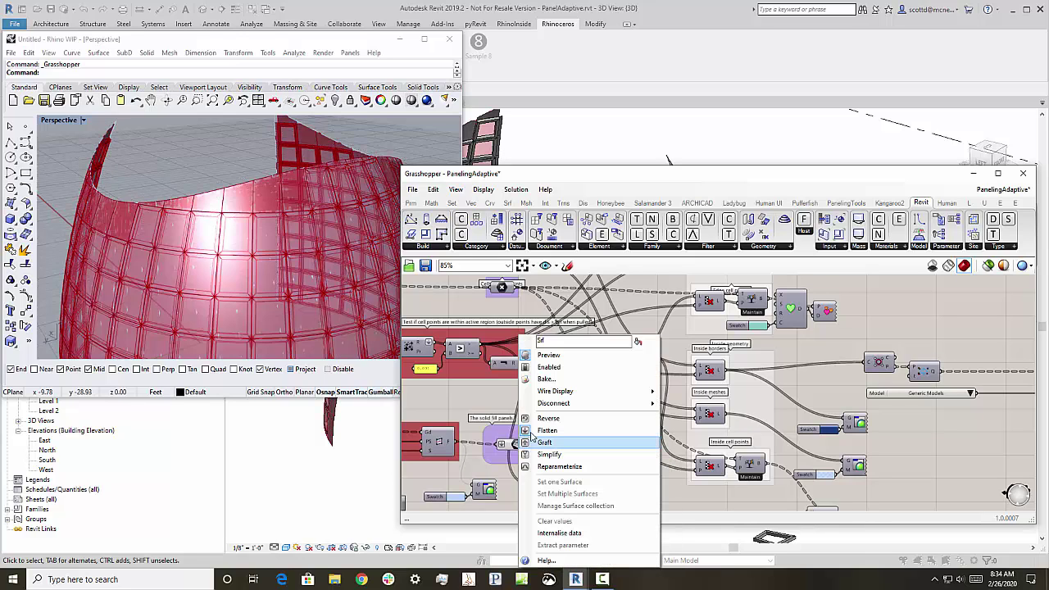
click(549, 360)
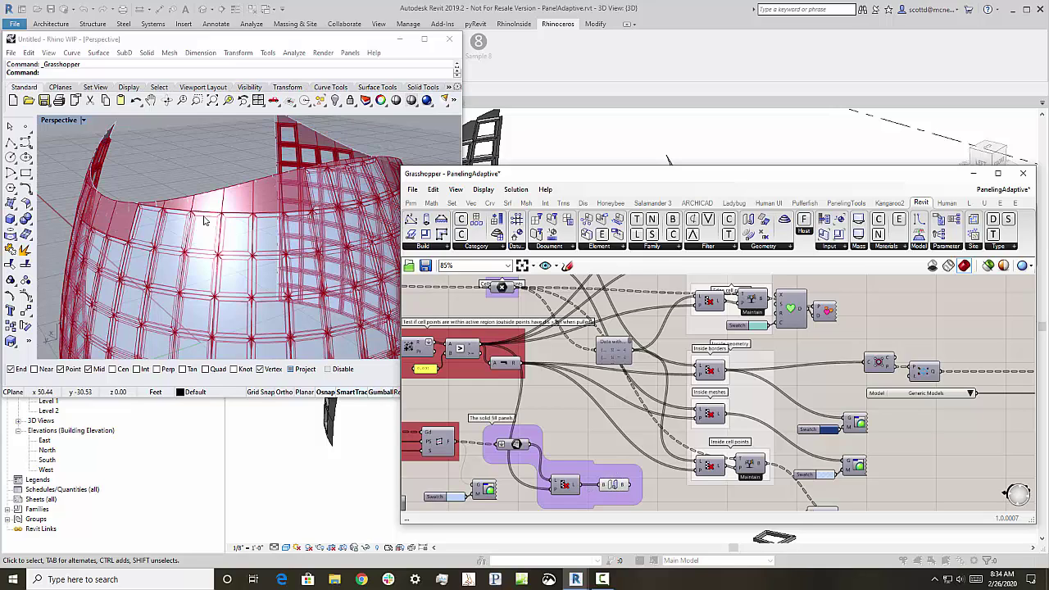
right_drag(209, 222, 238, 262)
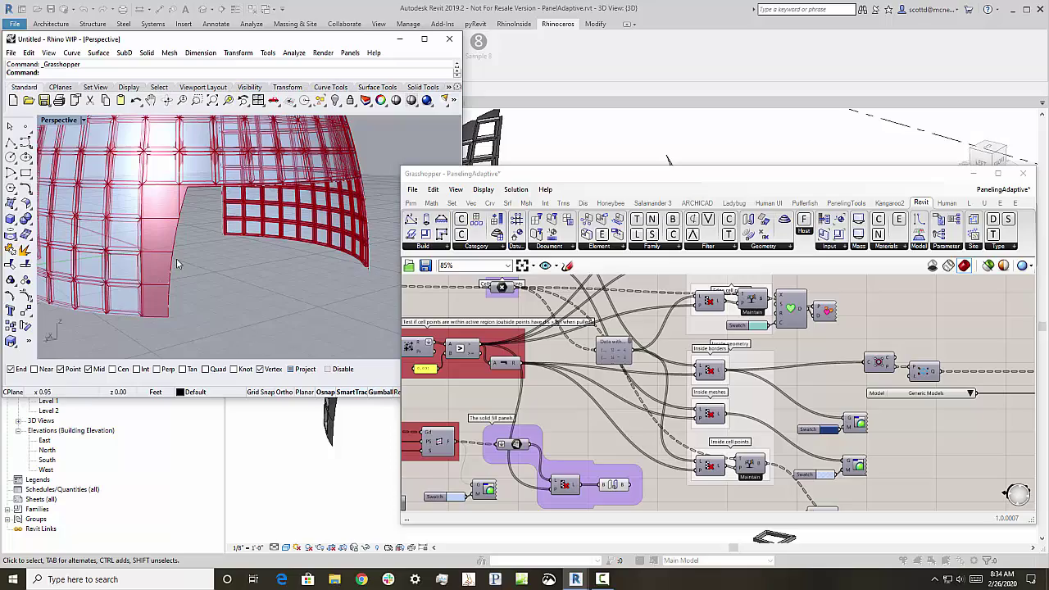
right_drag(254, 205, 267, 268)
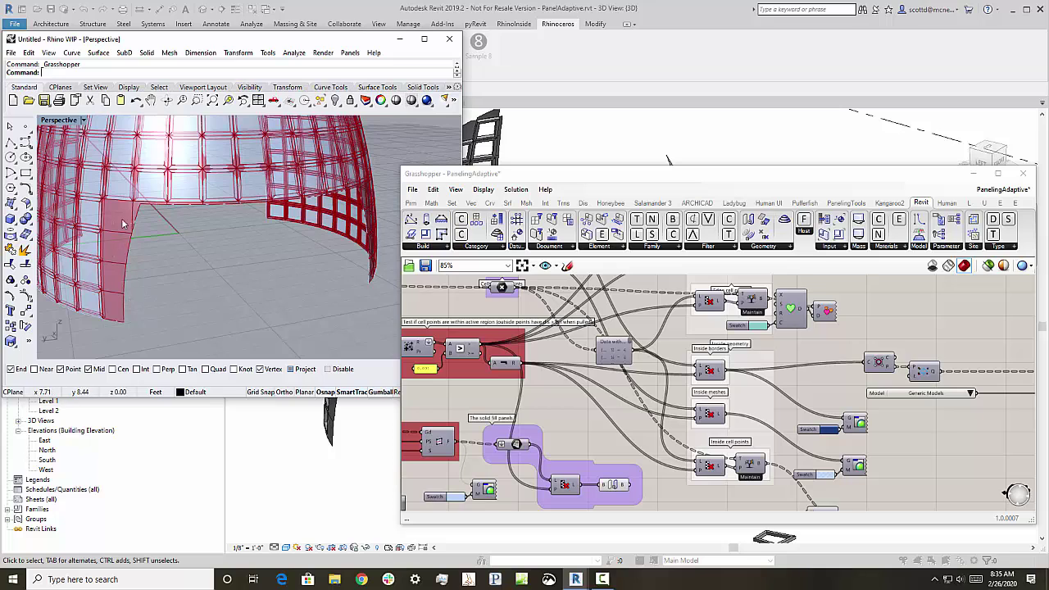
right_drag(297, 246, 215, 252)
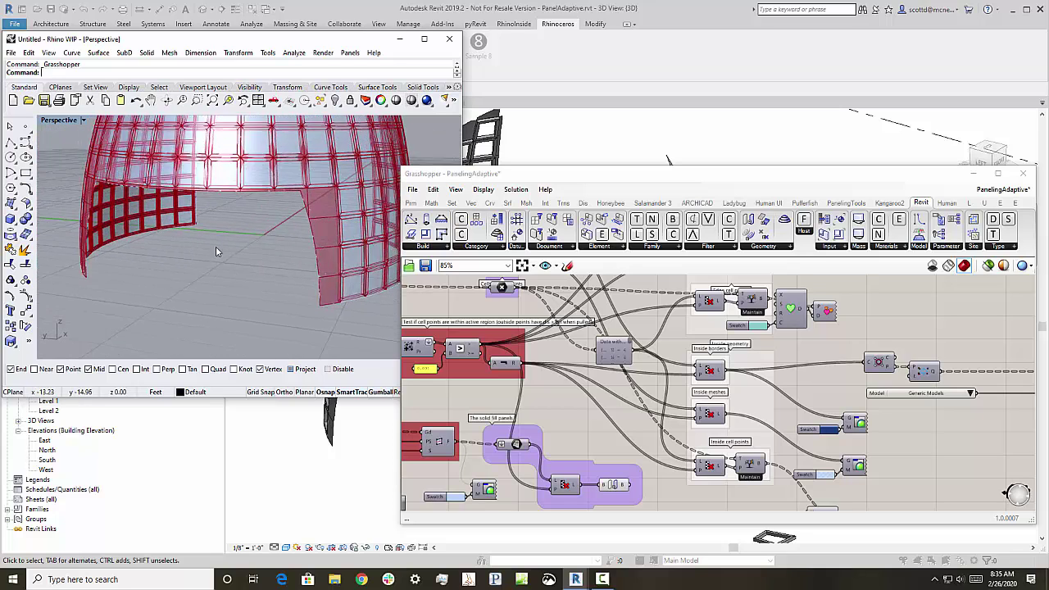
scroll(212, 254, down, 3)
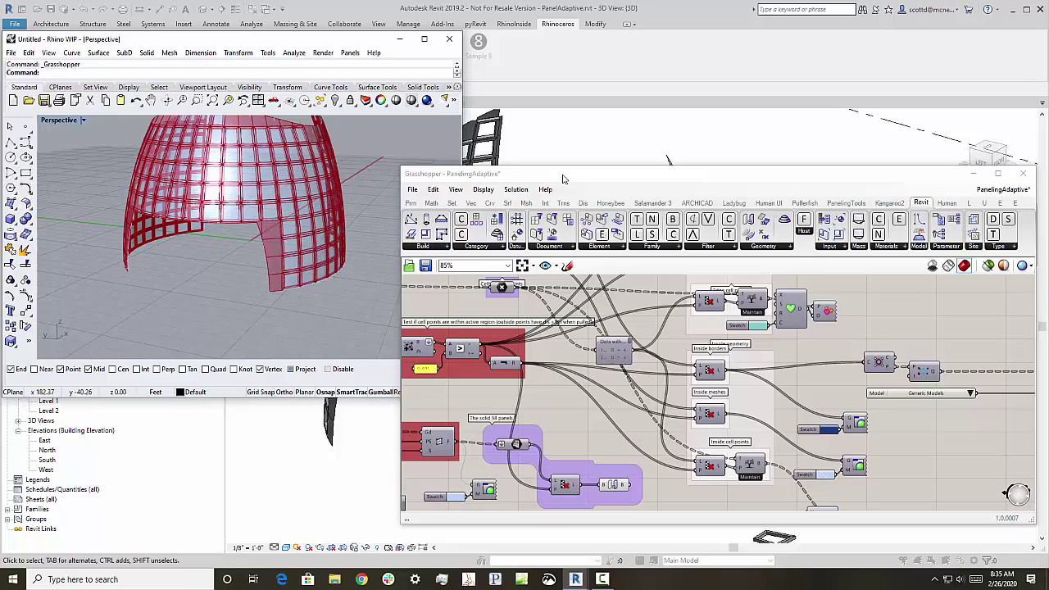
Move Grasshopper aside, orbit the Revit 3D view of the shell, then switch to West elevation
drag(563, 178, 164, 273)
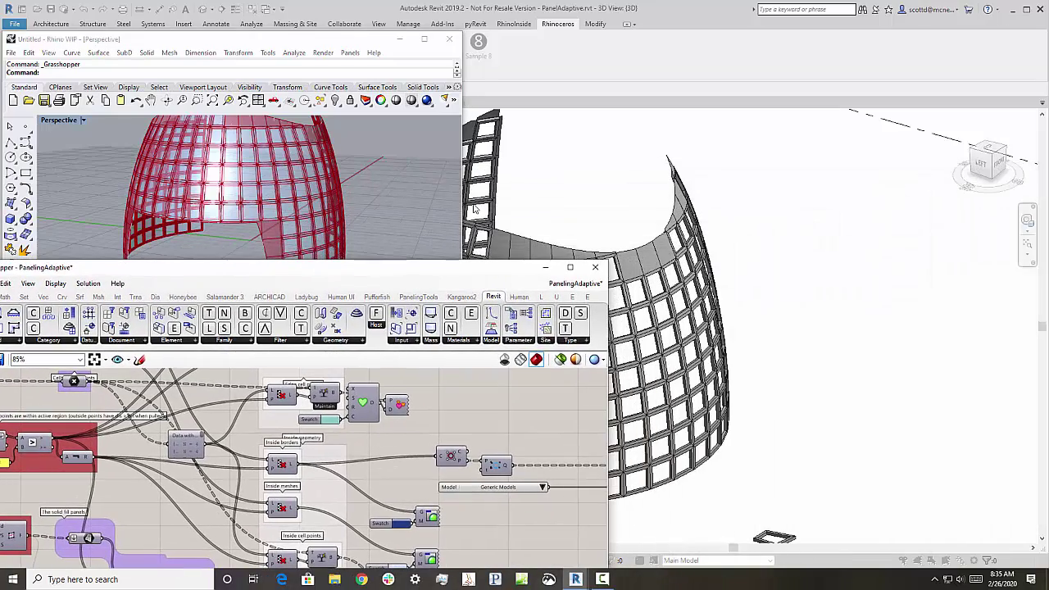
click(529, 190)
right_click(571, 188)
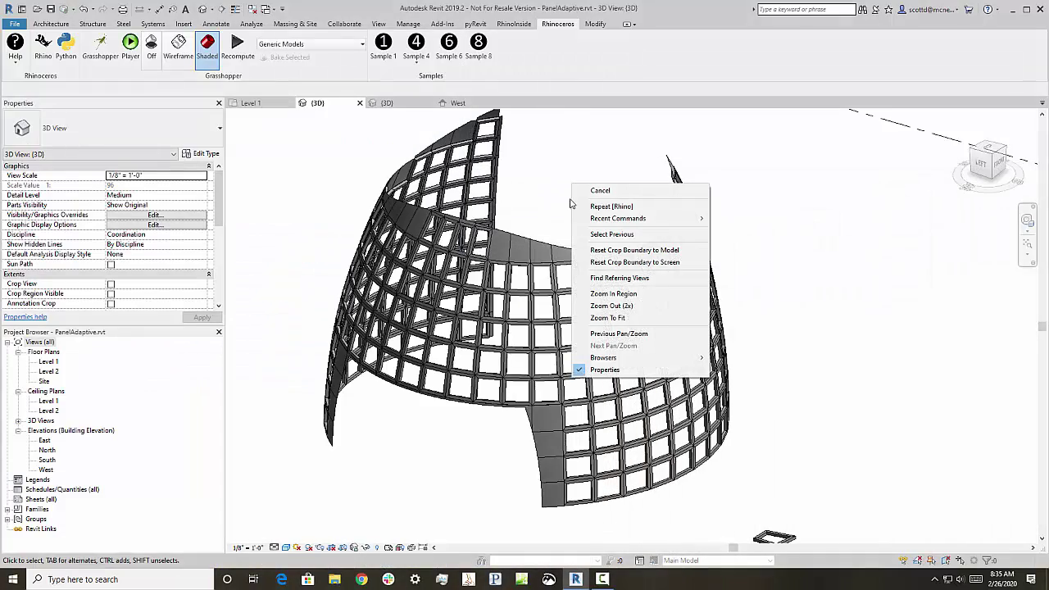
click(548, 184)
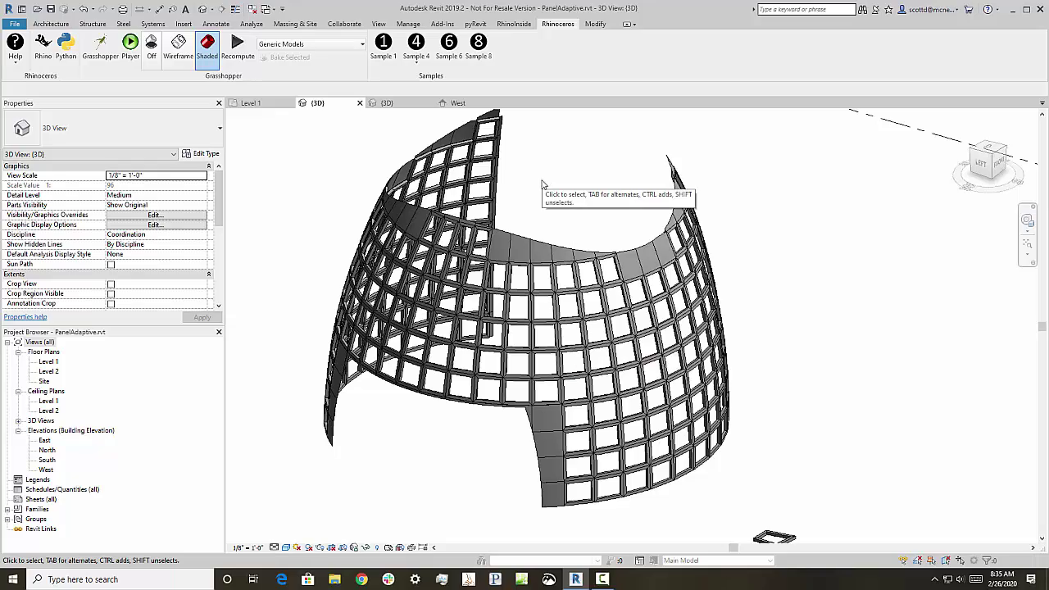
shift+middle_drag(544, 180, 541, 131)
click(461, 102)
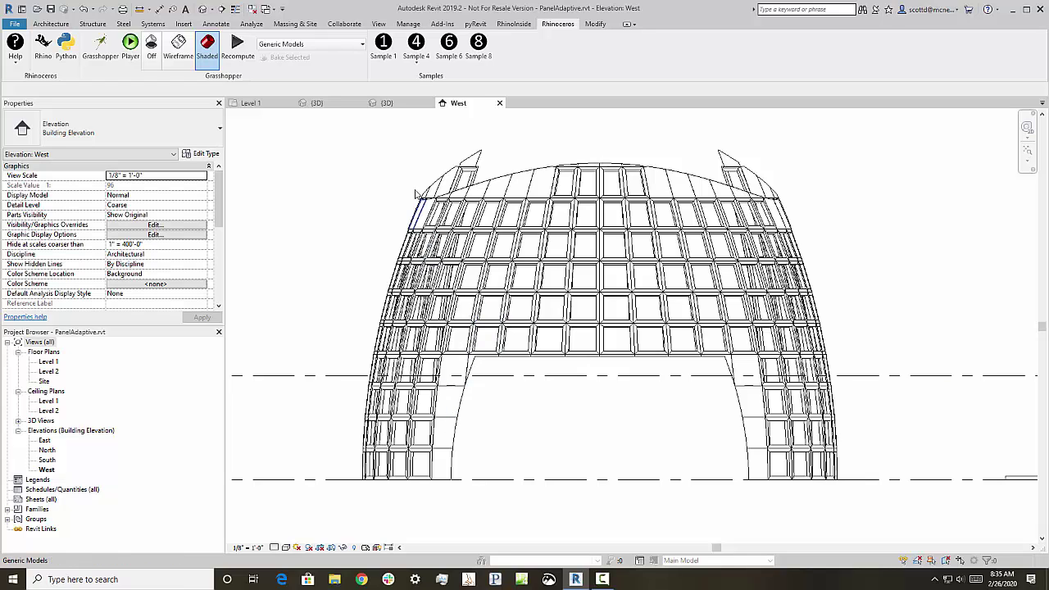
Switch back to the {3D} view showing the frame panels and solid grey edge panels
click(328, 105)
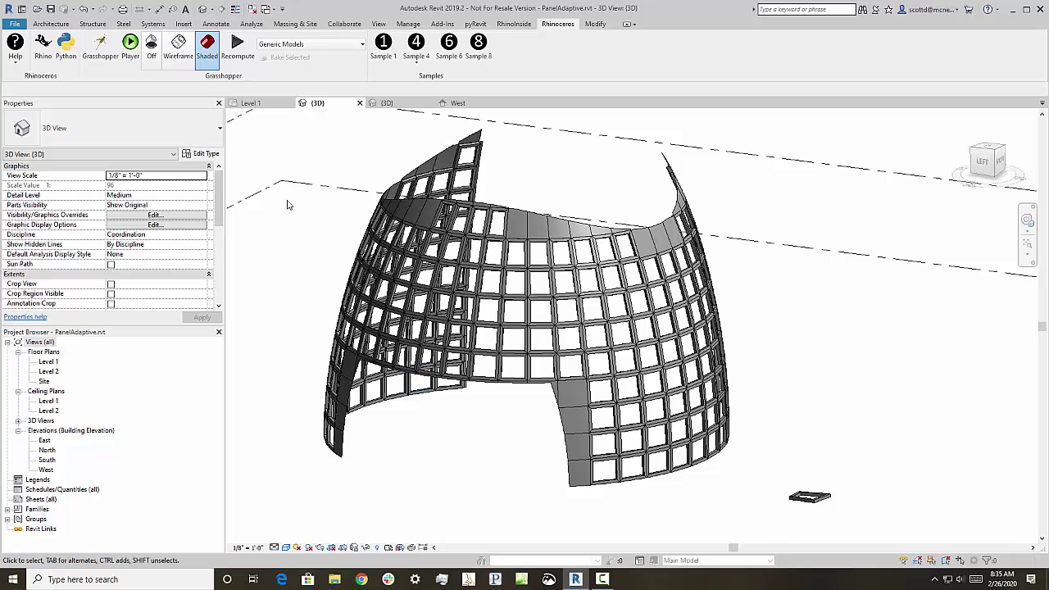
click(101, 45)
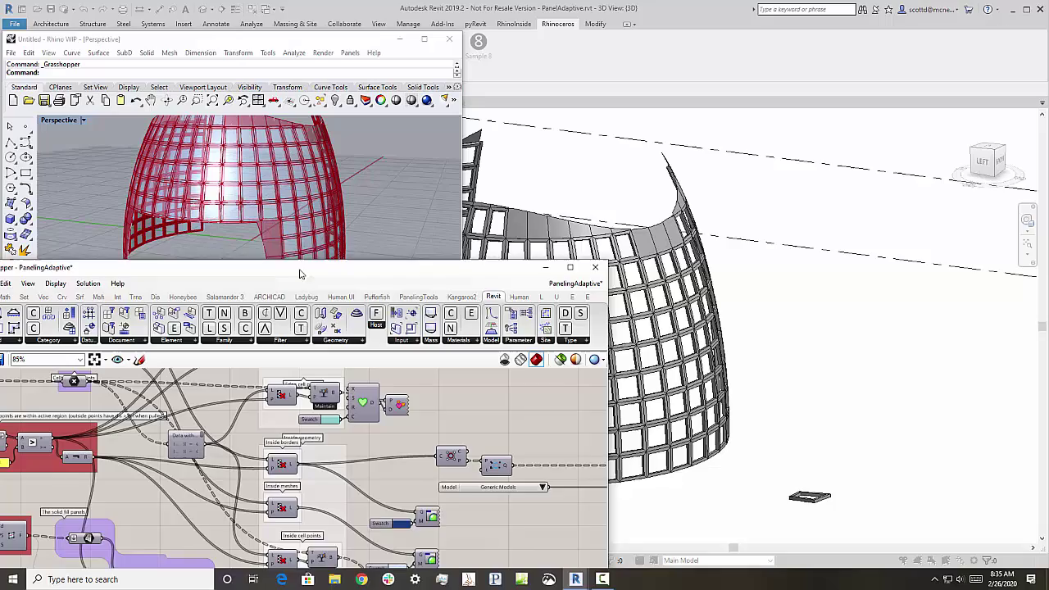
drag(297, 271, 493, 218)
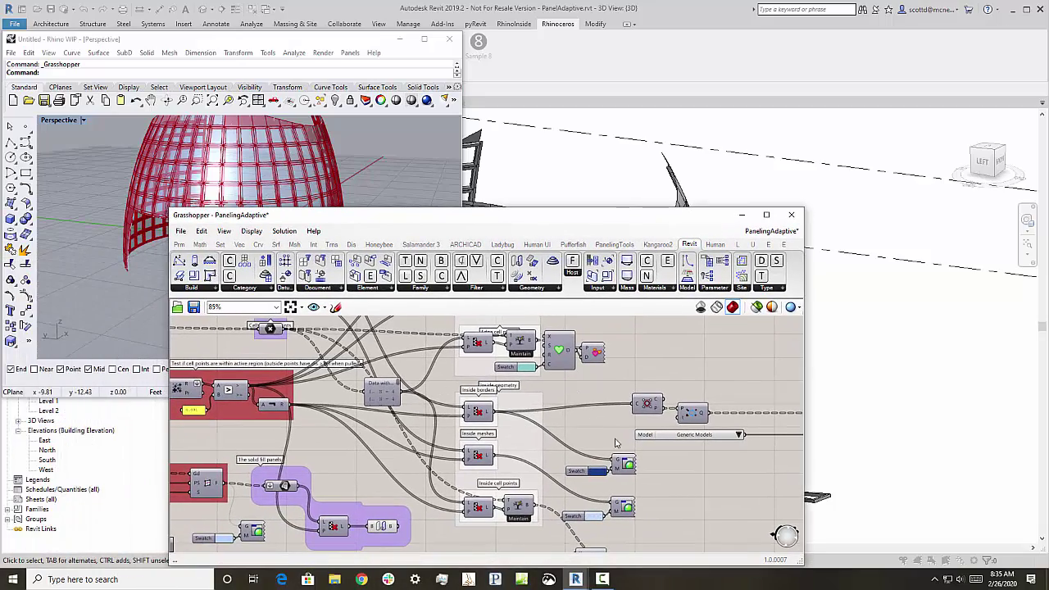
scroll(617, 444, down, 3)
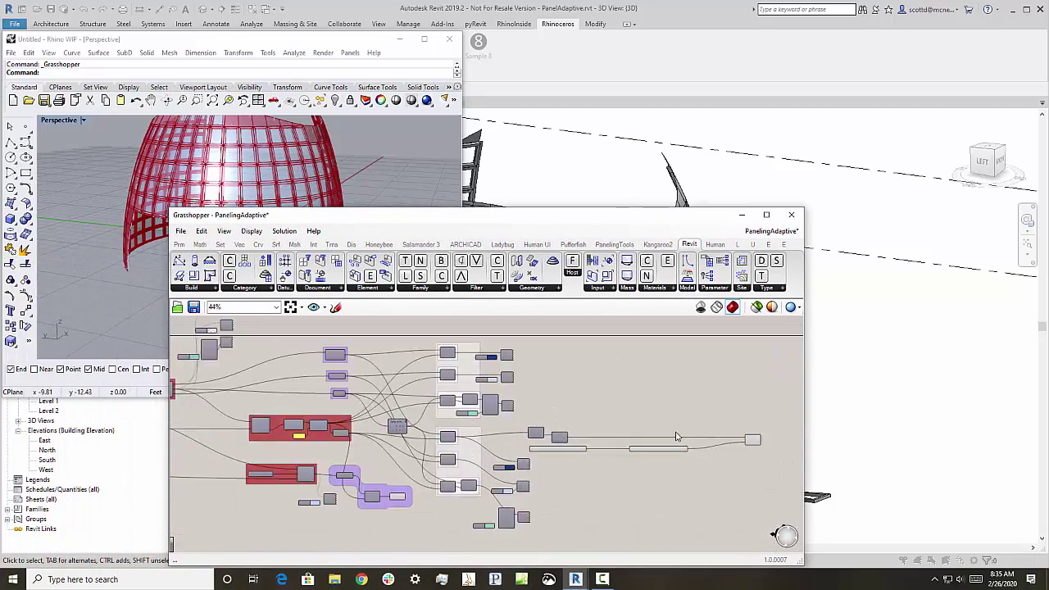
scroll(677, 437, up, 3)
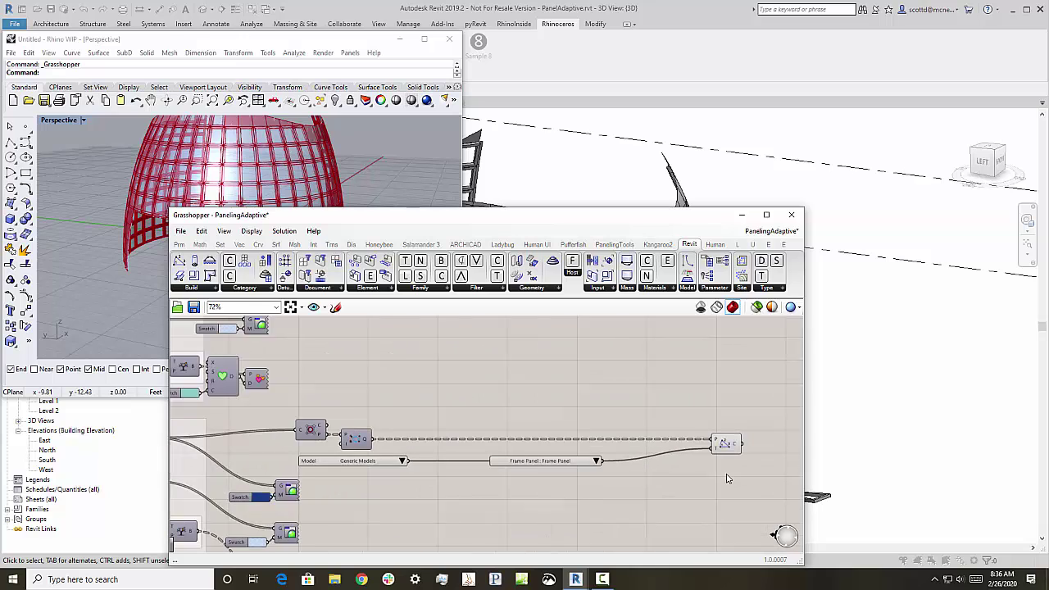
scroll(727, 478, up, 2)
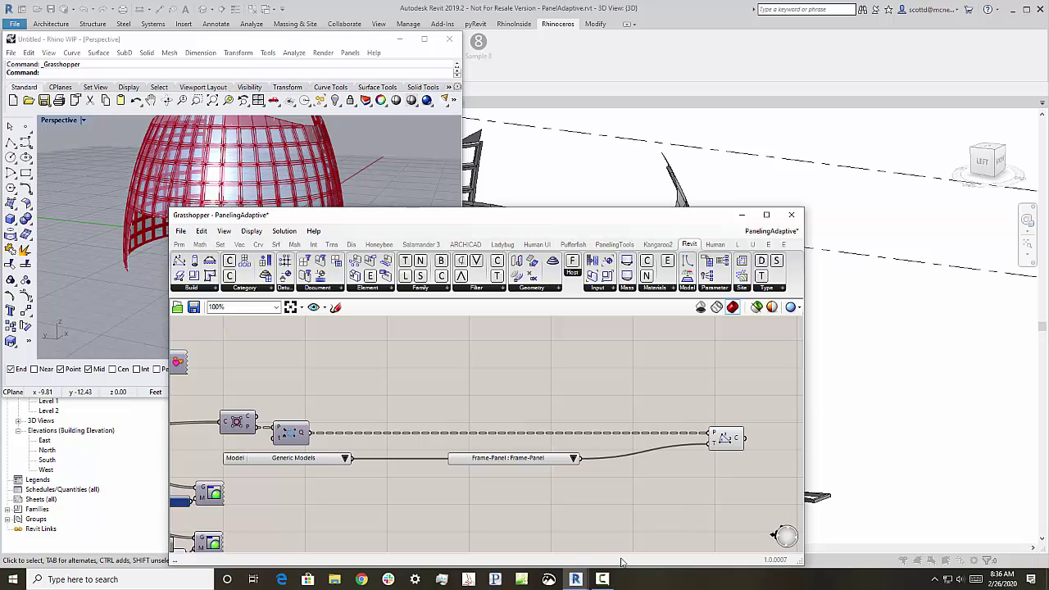
click(603, 579)
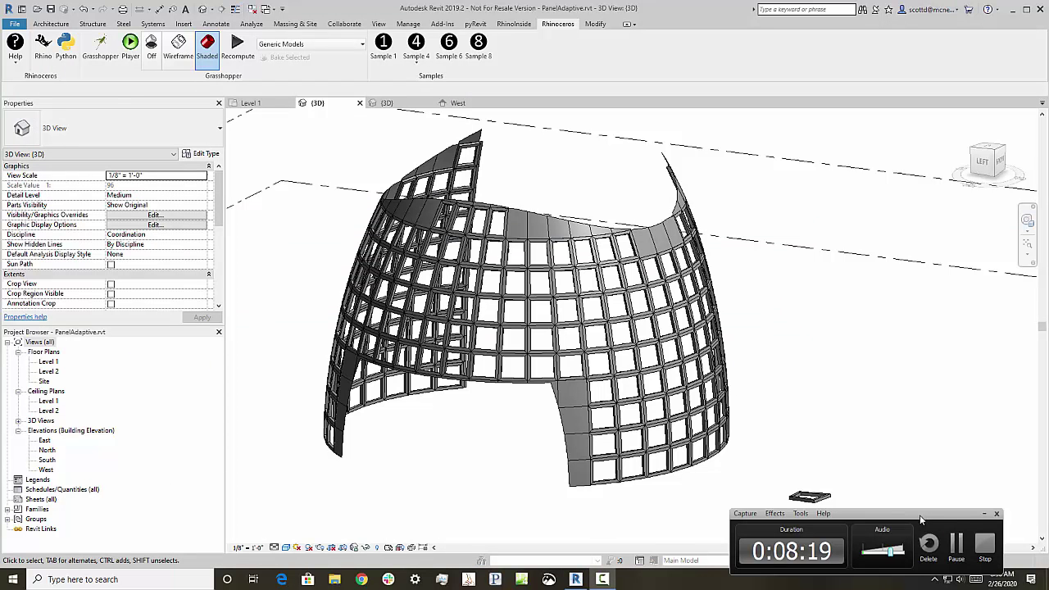